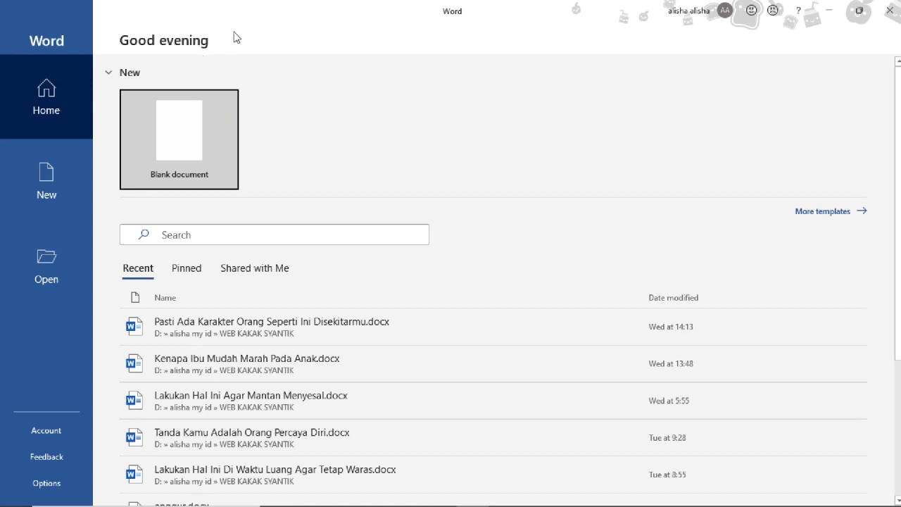
Step: Start a new blank document, place the cursor on its empty page, and show the Insert commands
click(184, 151)
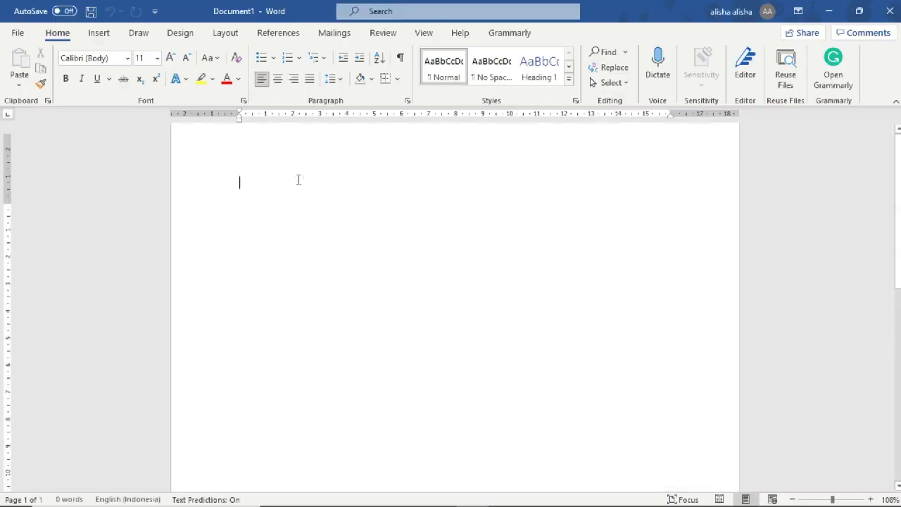
click(298, 179)
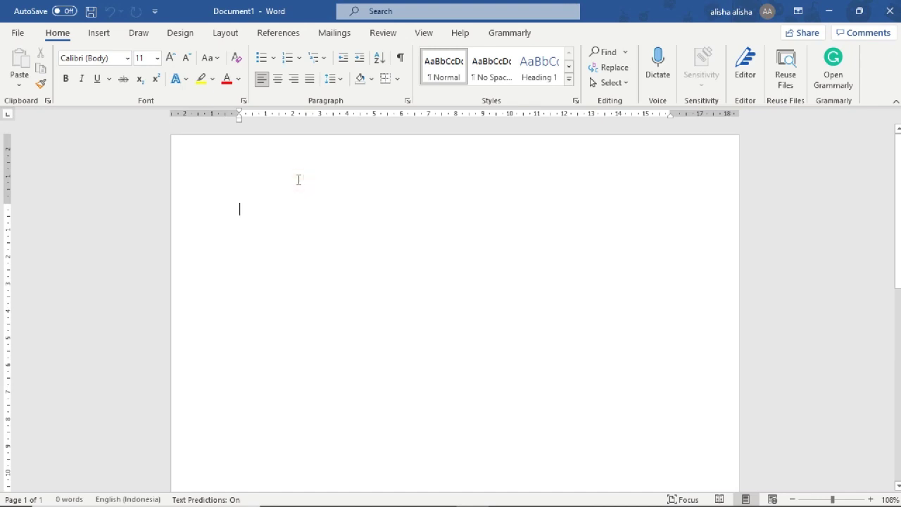
click(299, 179)
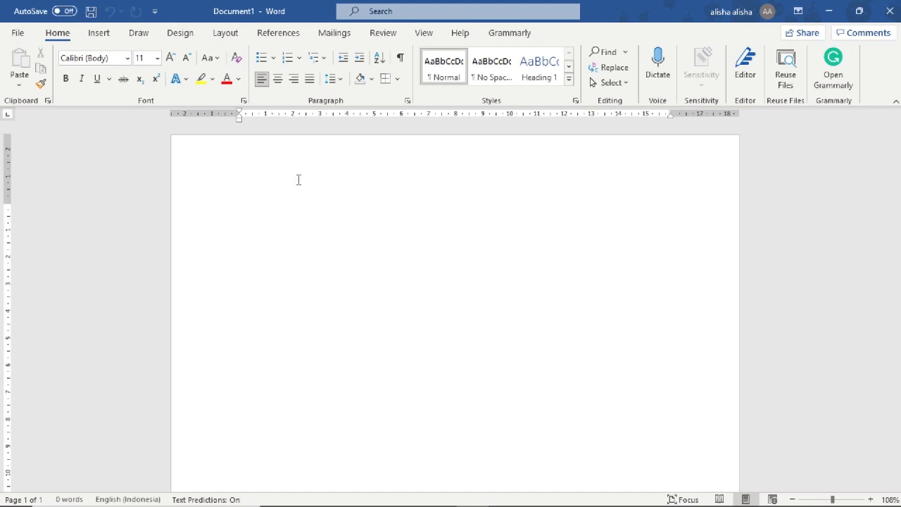
click(110, 39)
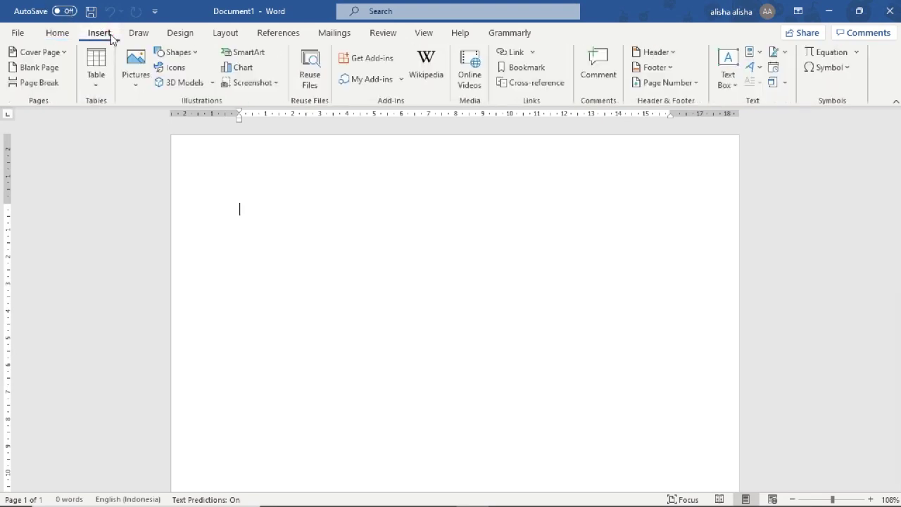
Step: In the SmartArt chooser, filter to Hierarchy and select the Organization Chart layout
click(251, 59)
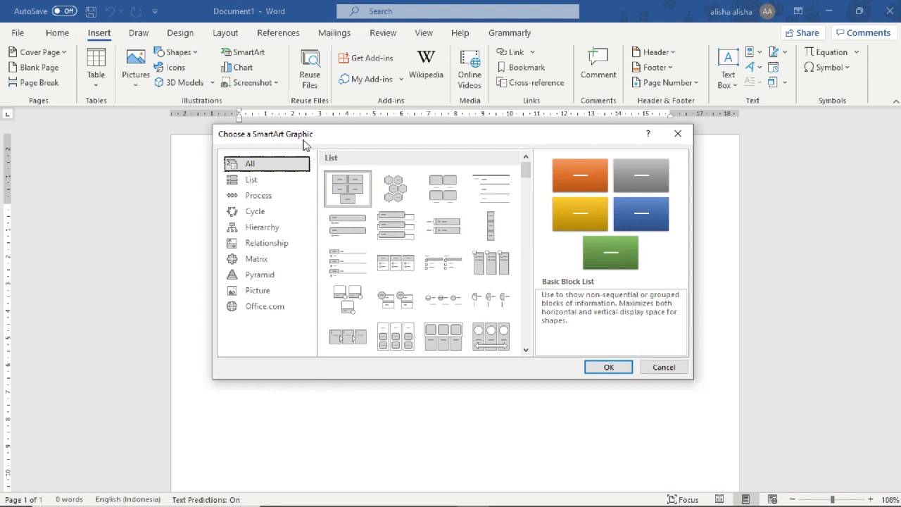
scroll(375, 204, down, 5)
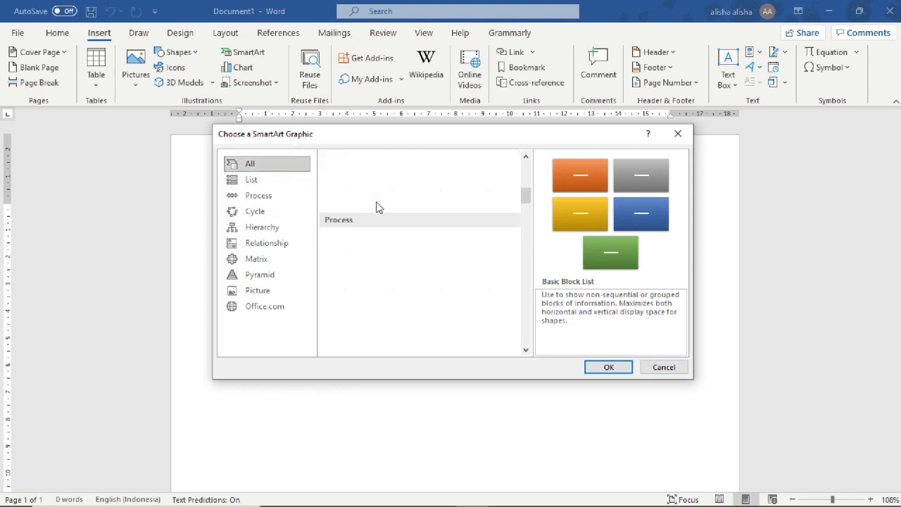
scroll(376, 204, down, 5)
scroll(376, 215, down, 10)
scroll(378, 221, up, 8)
scroll(383, 223, up, 12)
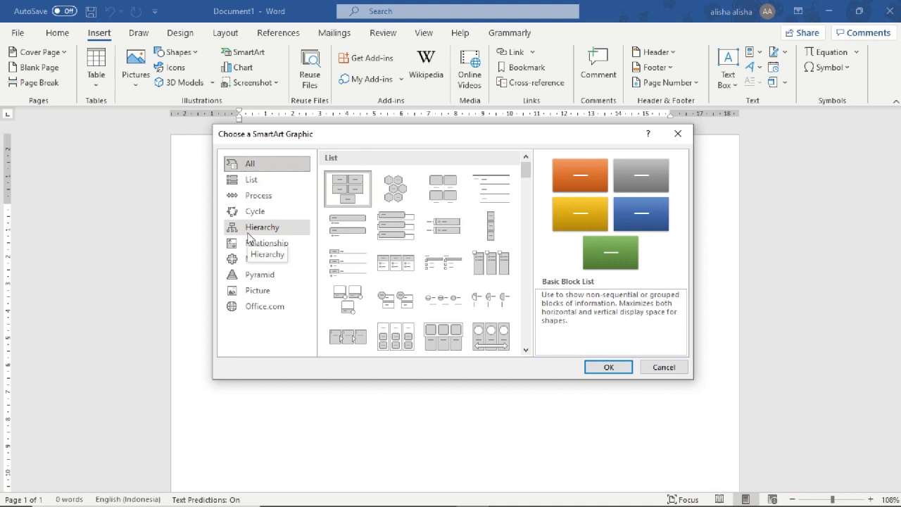
click(247, 235)
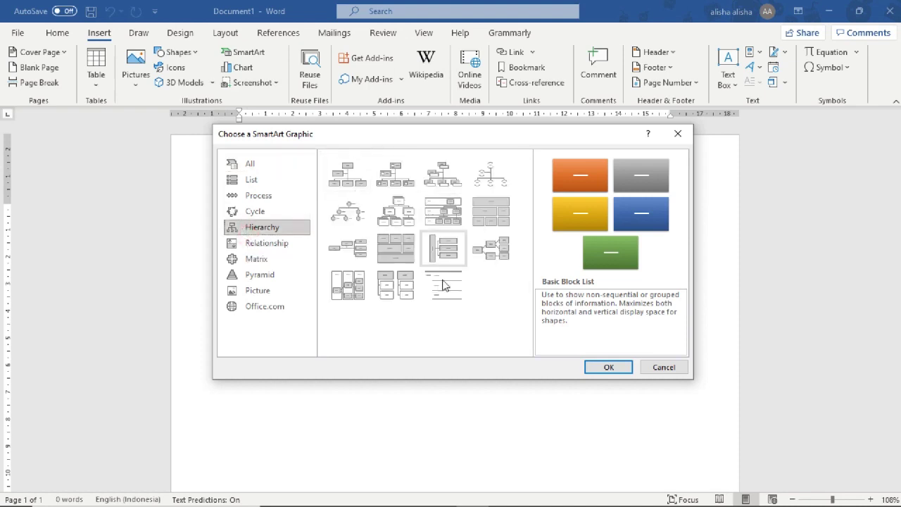
click(447, 331)
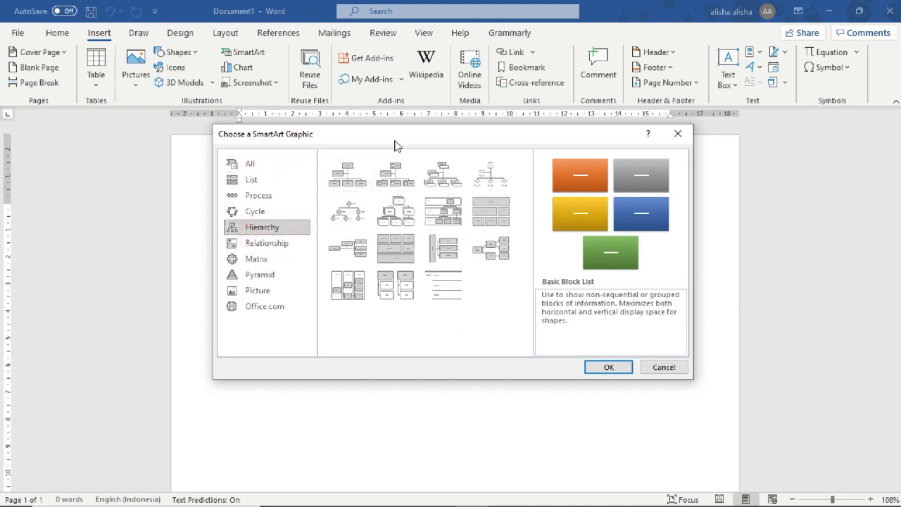
drag(412, 126, 335, 124)
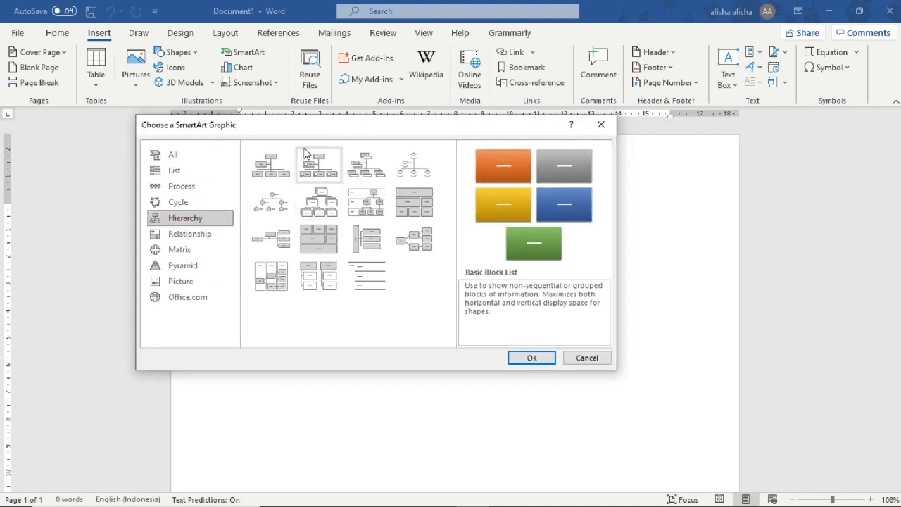
click(229, 140)
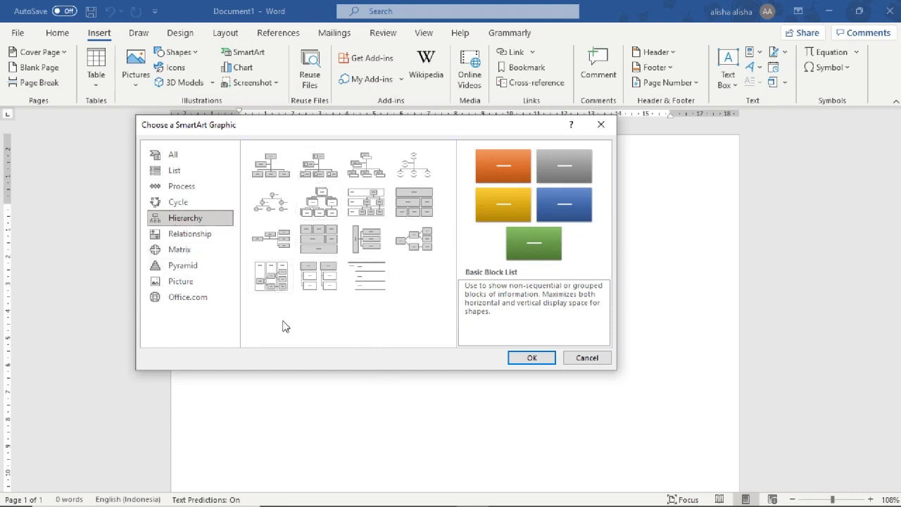
click(268, 158)
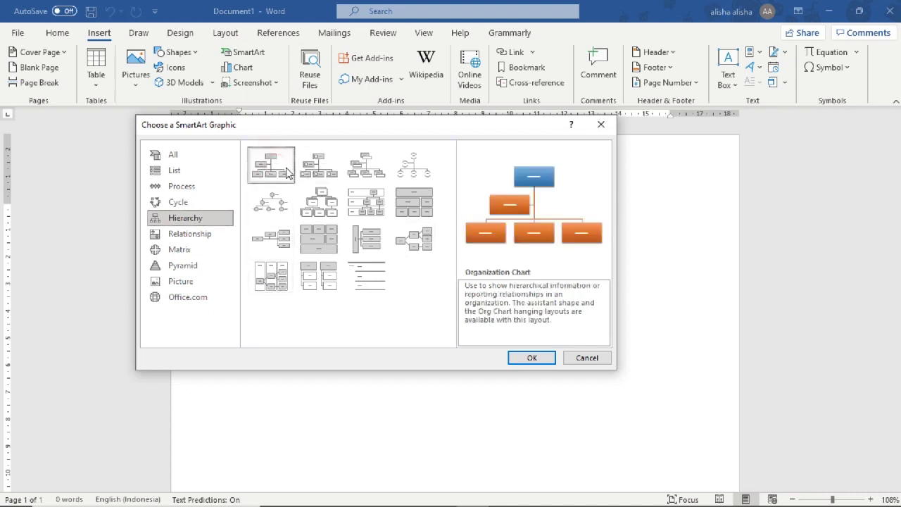
Step: Insert the Organization Chart and label its top box KOMISARIS
click(522, 359)
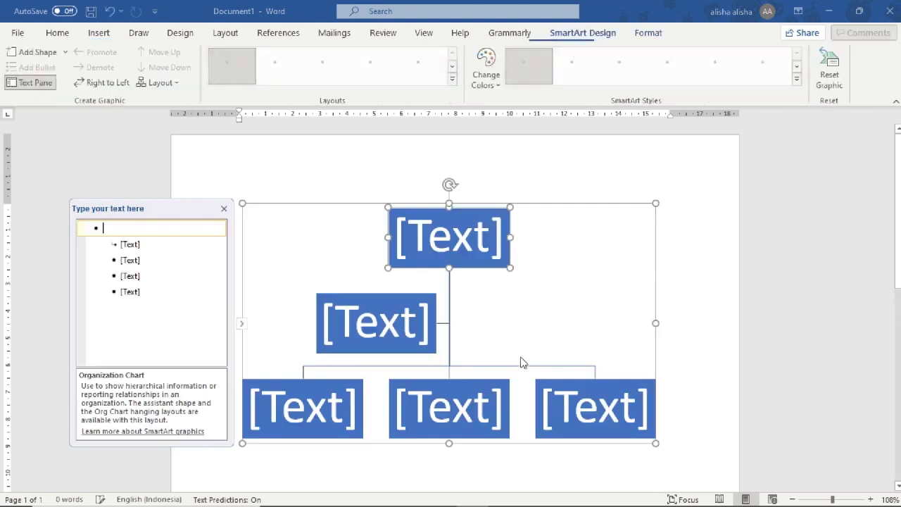
scroll(694, 286, down, 5)
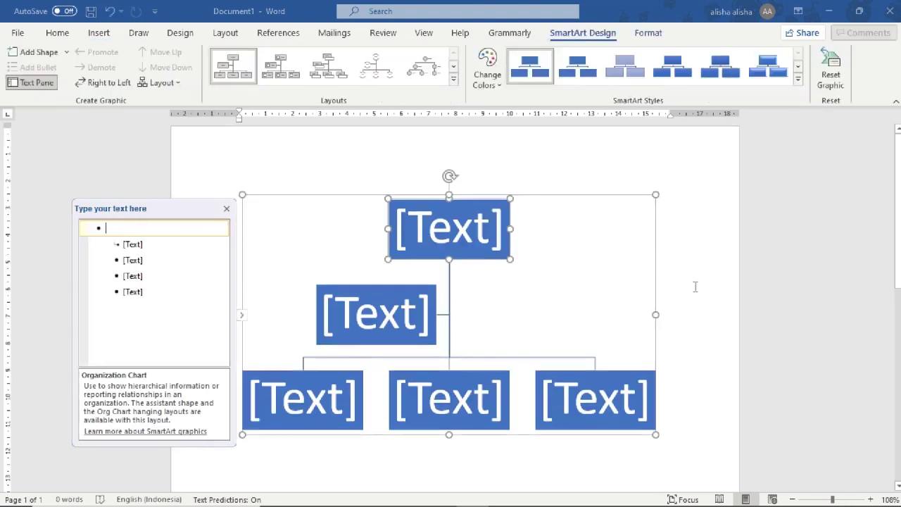
scroll(695, 286, up, 4)
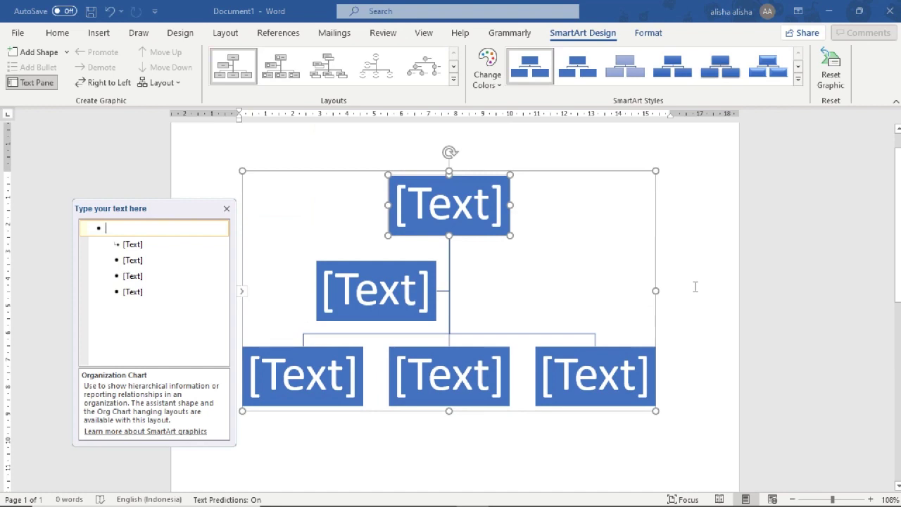
click(444, 204)
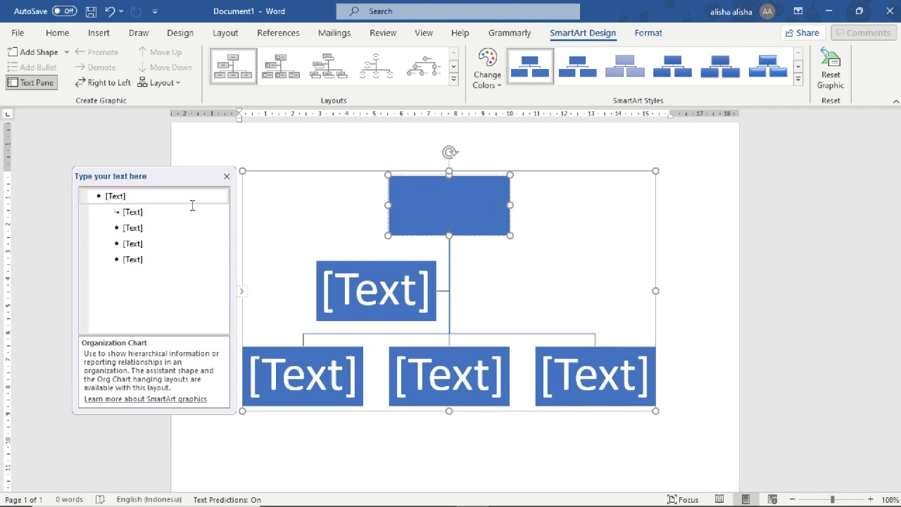
text(KOM)
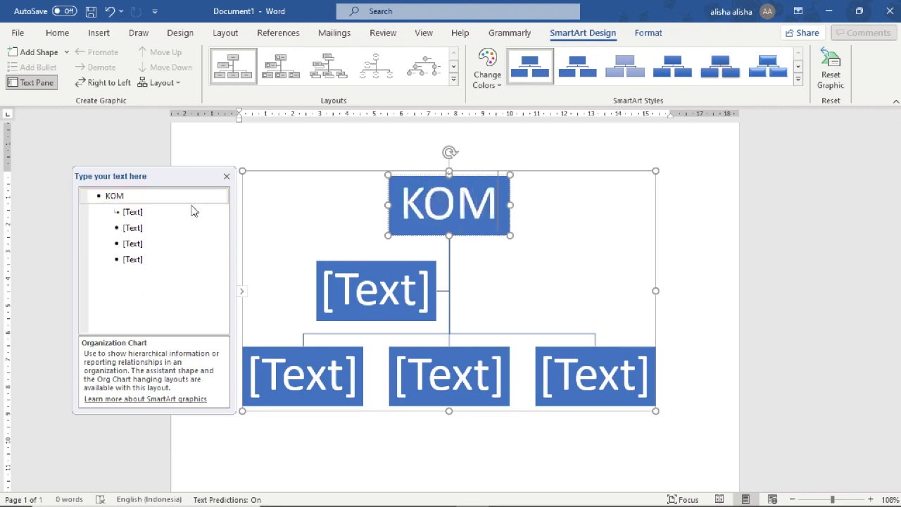
text(ISAR)
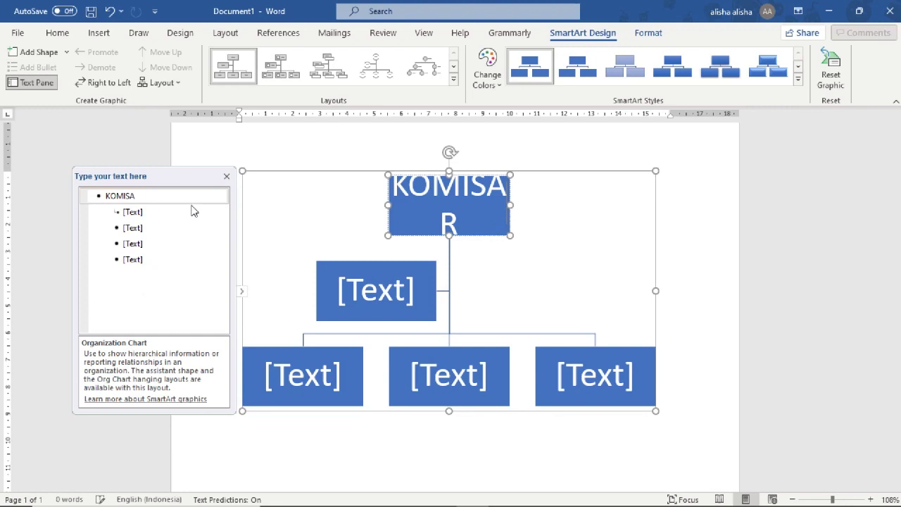
text(IS)
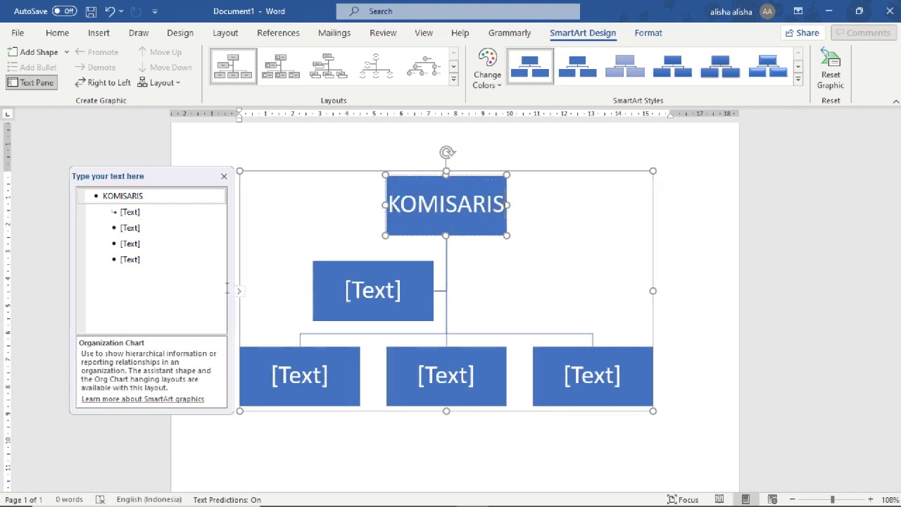
Step: Add DIREKSI under KOMISARIS and MANGER PENJUALAN under DIREKSI in the Text Pane
click(144, 197)
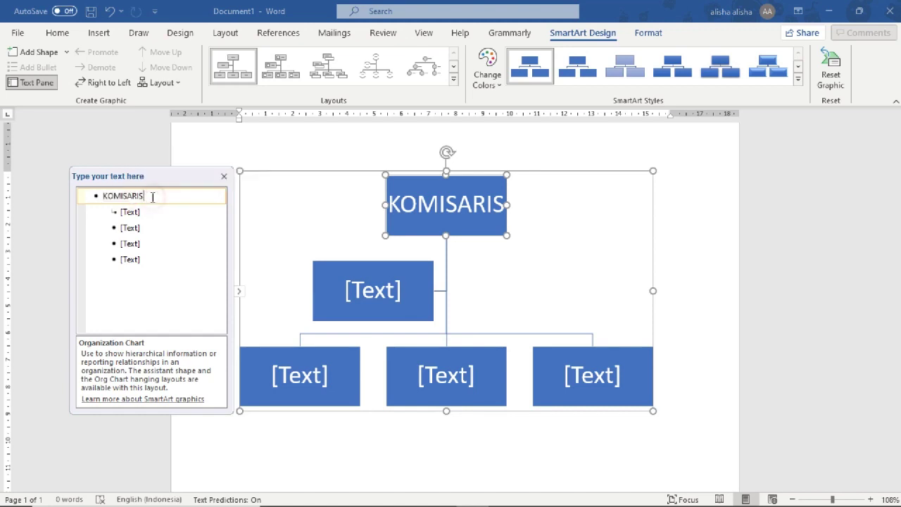
key(Return)
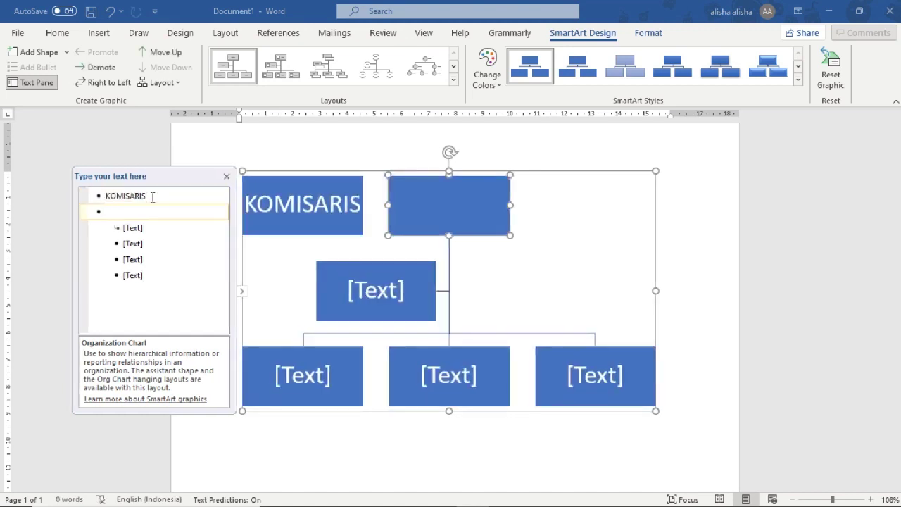
key(Tab)
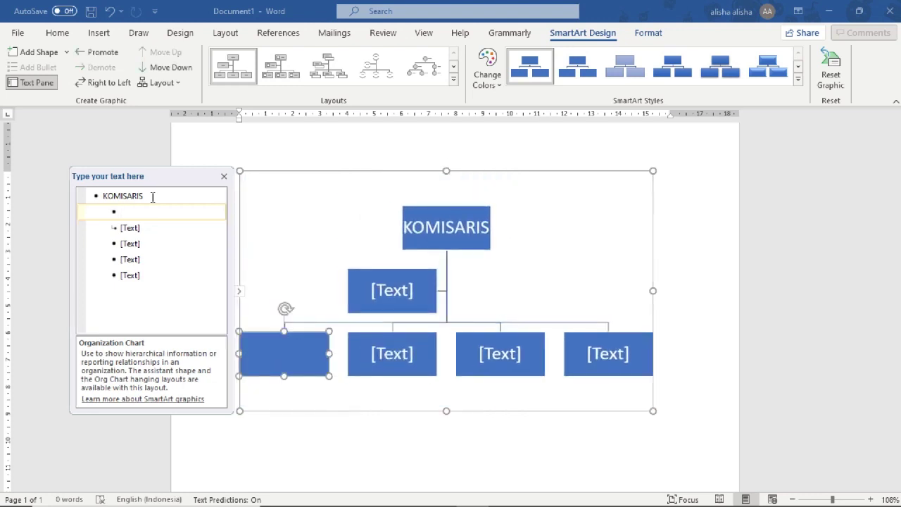
text(DIREKS)
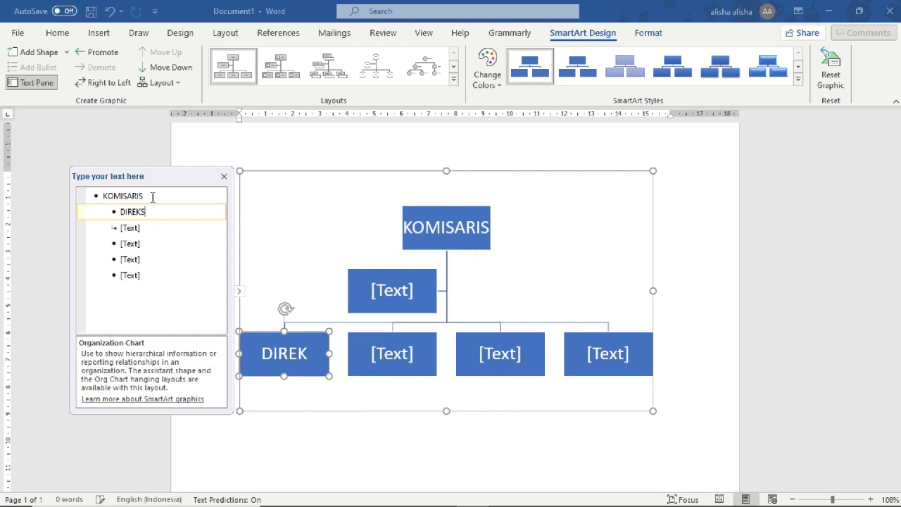
text(I)
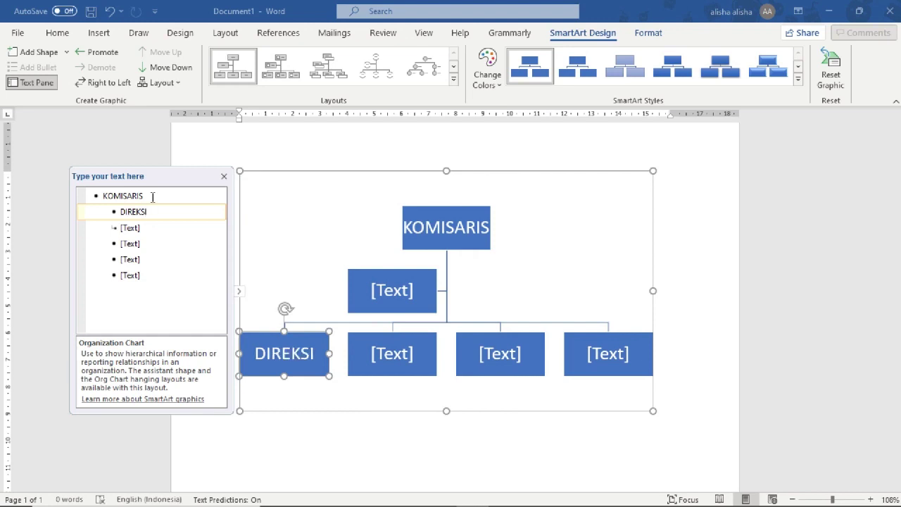
key(Down)
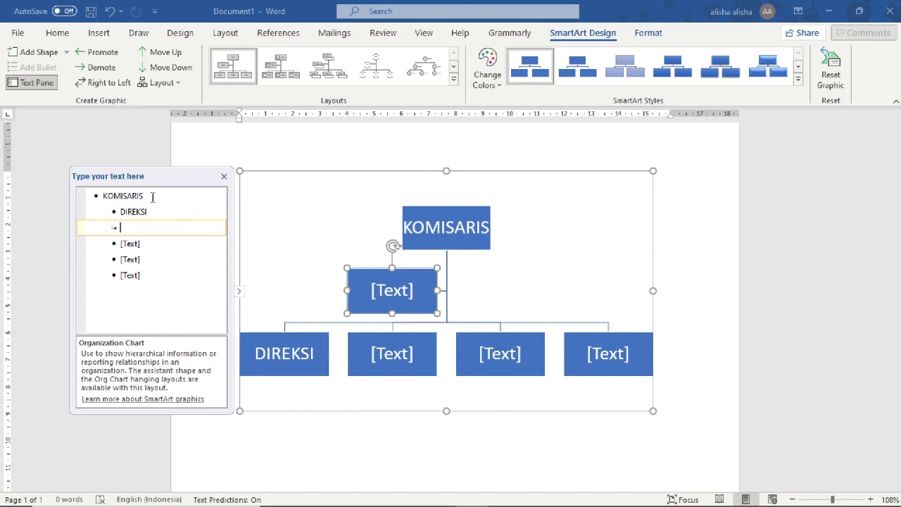
key(Tab)
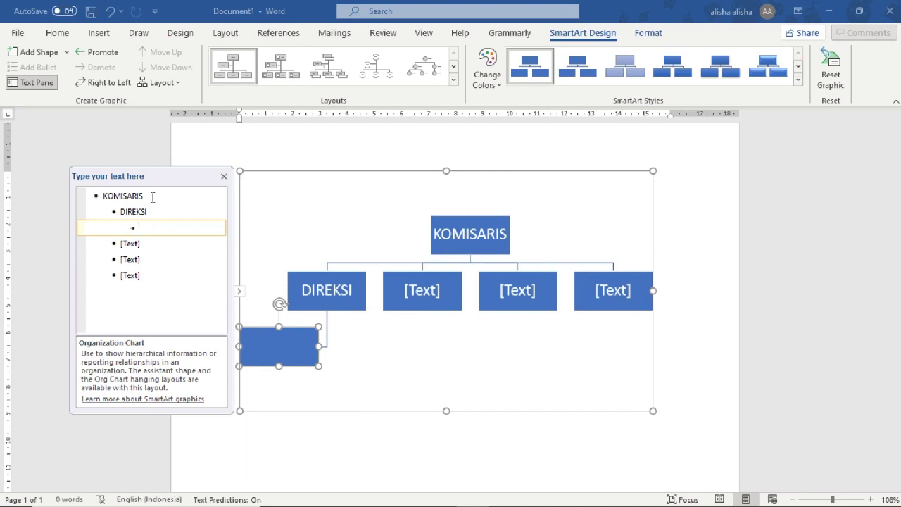
text(M)
text(ANGER)
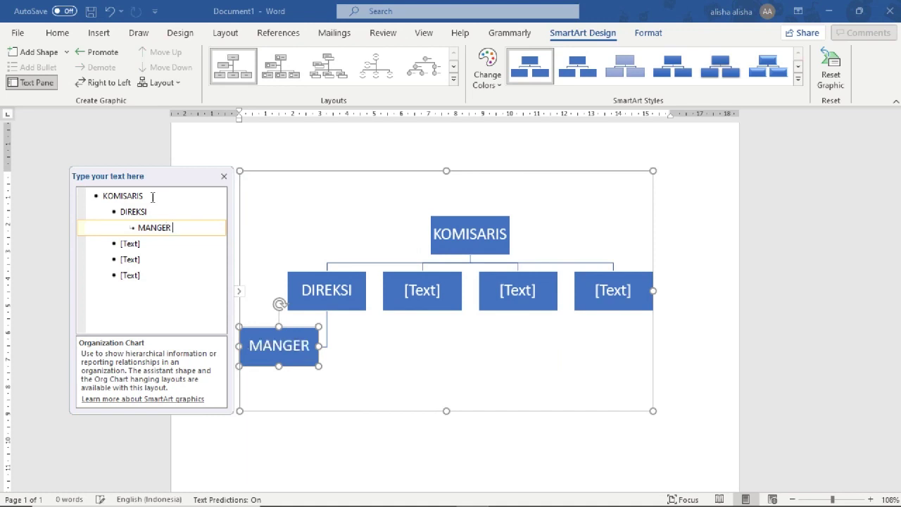
text( PEJU)
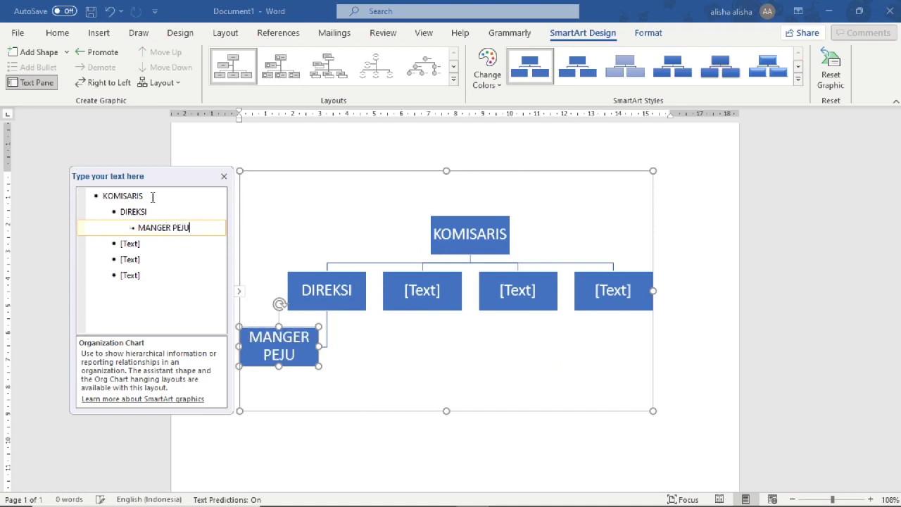
key(BackSpace)
key(BackSpace)
text(NJUALA)
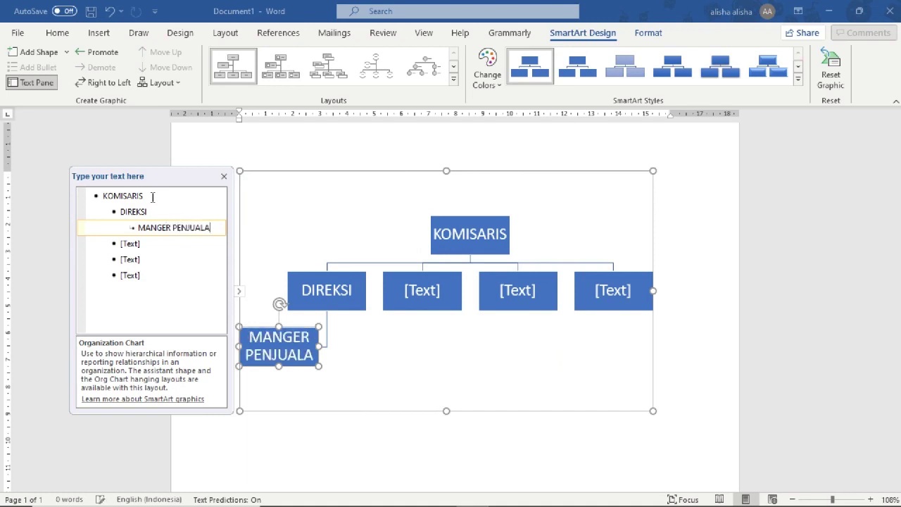
text(N)
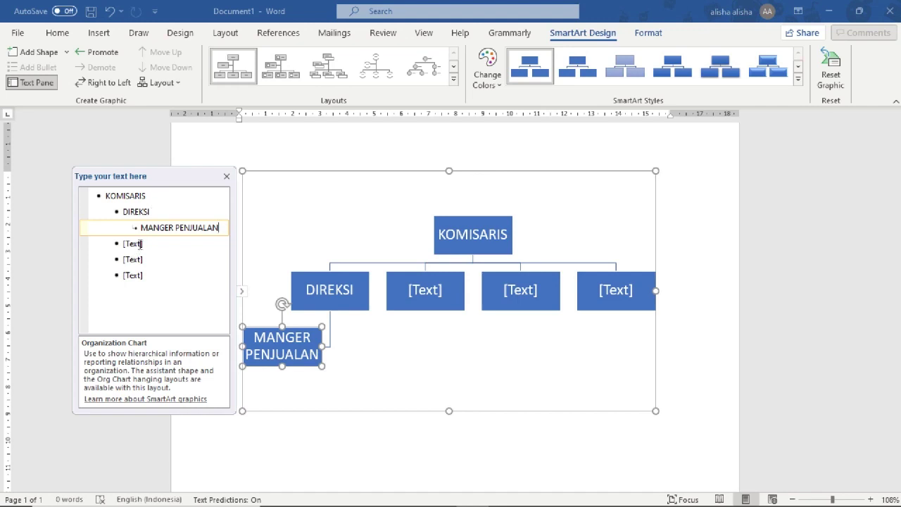
Step: Step through the remaining blank [Text] entries and return to KOMISARIS
click(139, 244)
click(136, 261)
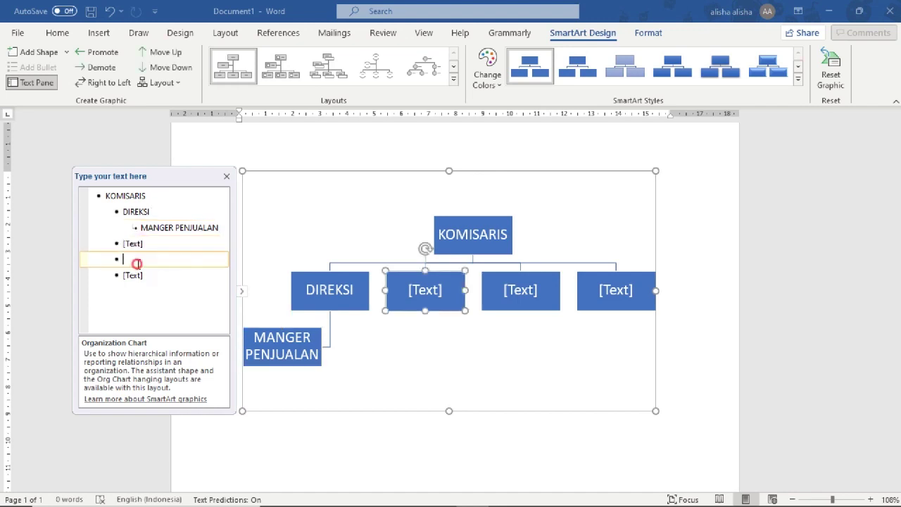
click(141, 275)
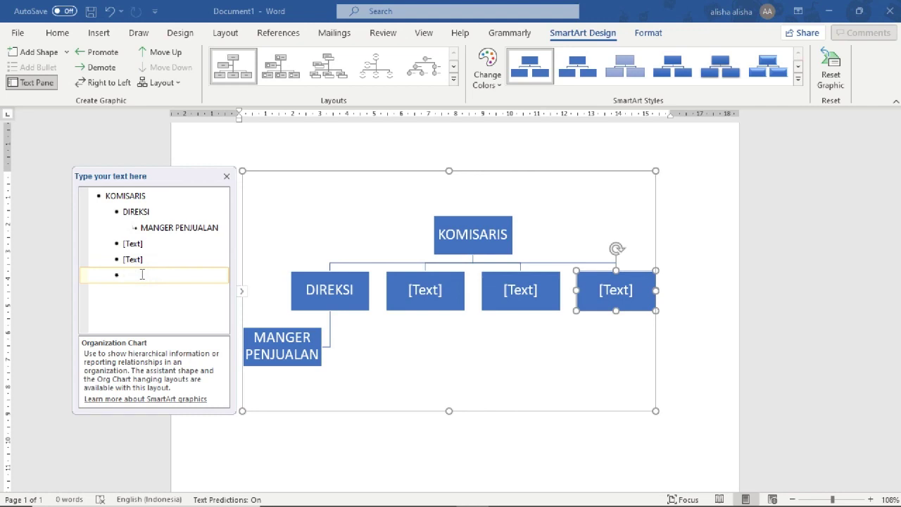
click(127, 194)
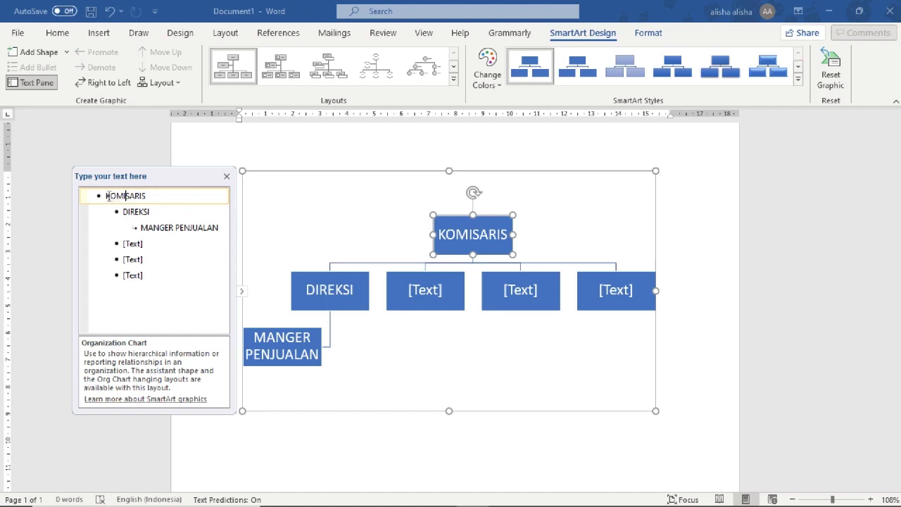
Step: Delete the three empty [Text] placeholder entries from the Text Pane
click(105, 196)
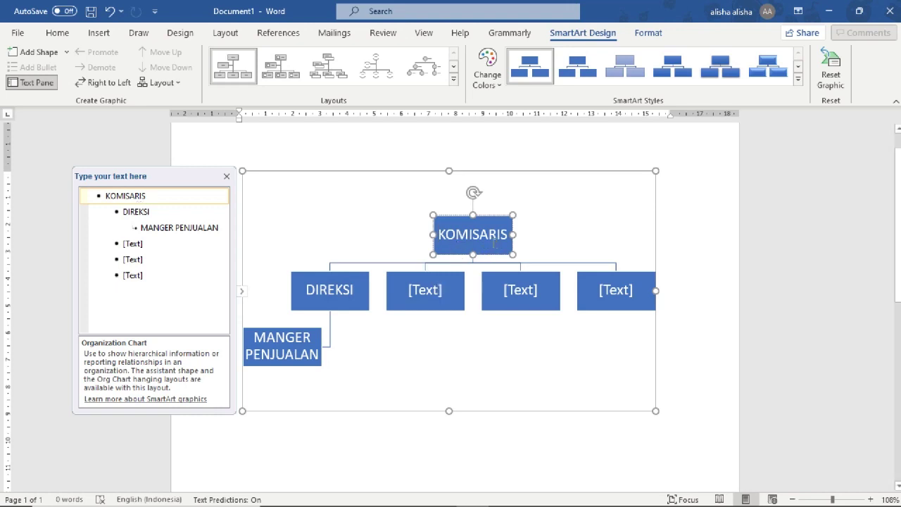
click(133, 243)
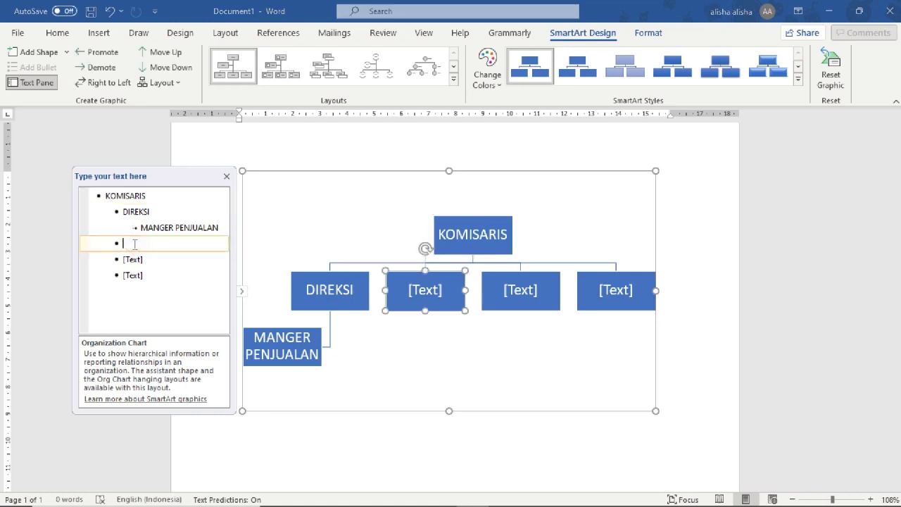
key(BackSpace)
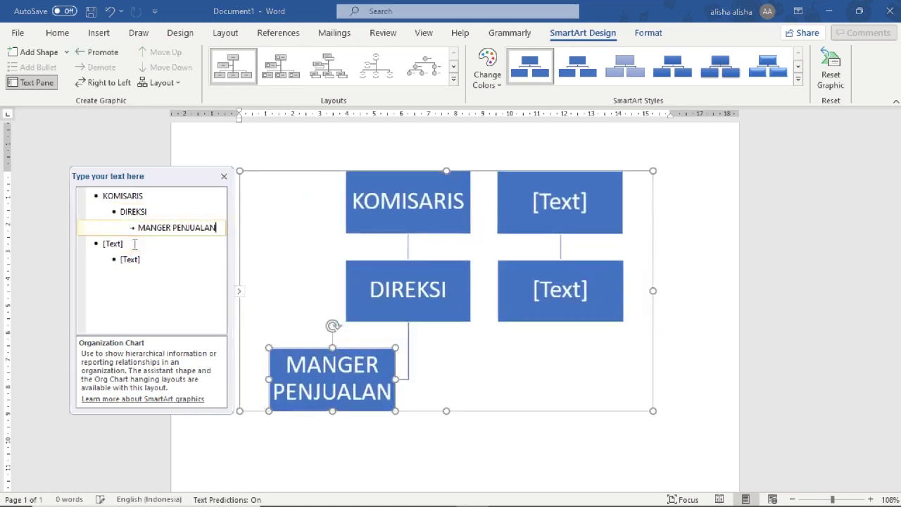
click(134, 243)
key(BackSpace)
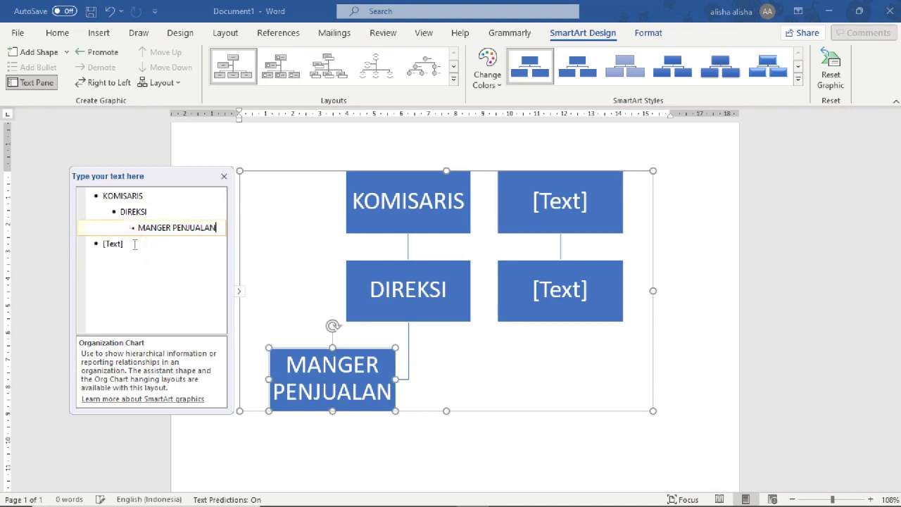
click(133, 243)
key(BackSpace)
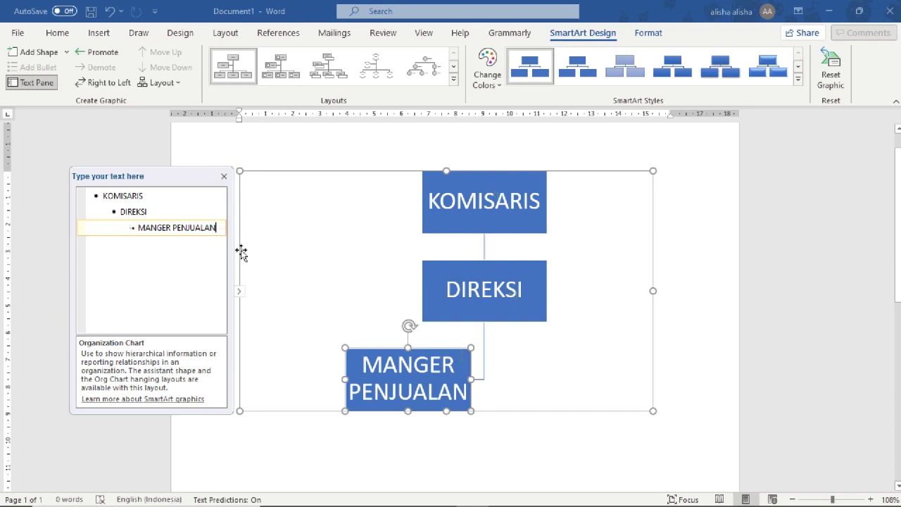
Step: Add MANAGER PRODUKSI, MANAGER HRD, MANAGER MARKETING, MANEGER KEUANGAN and MANAGER X beside MANGER PENJUALAN
key(Return)
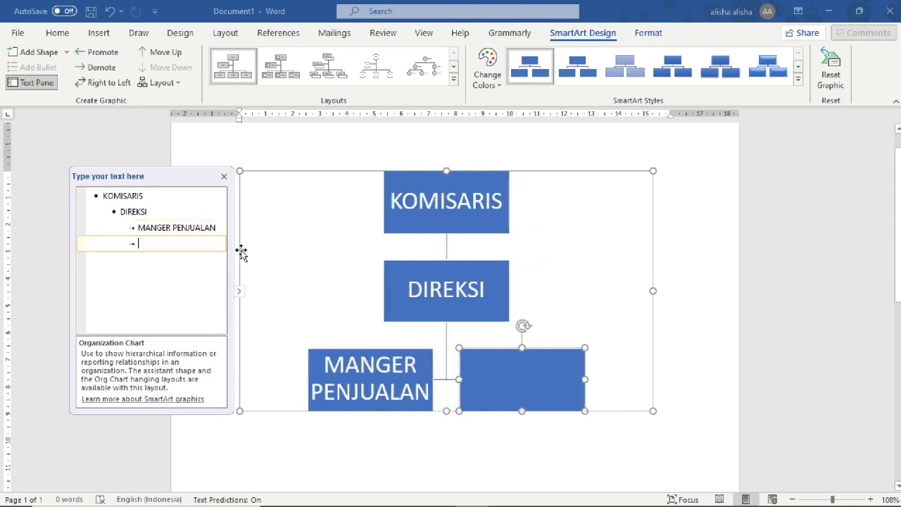
text(MANAGE)
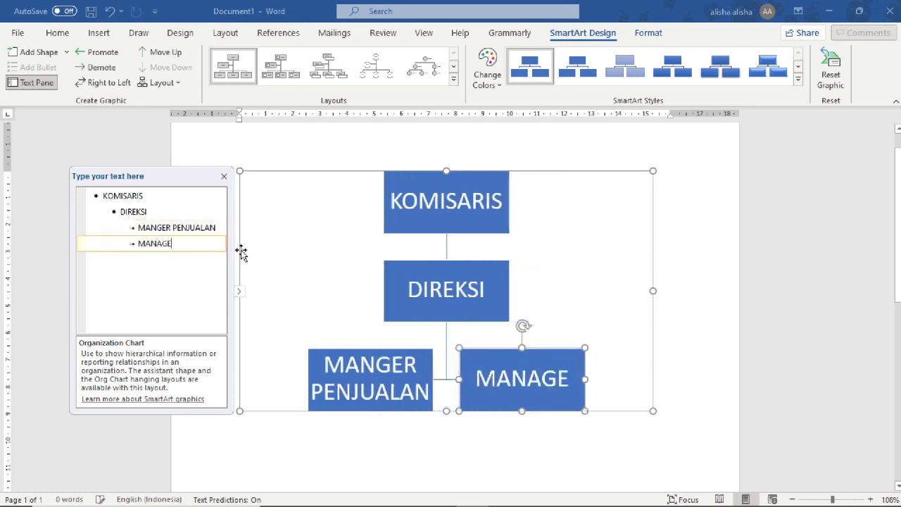
text(R PRODUKSI)
key(Return)
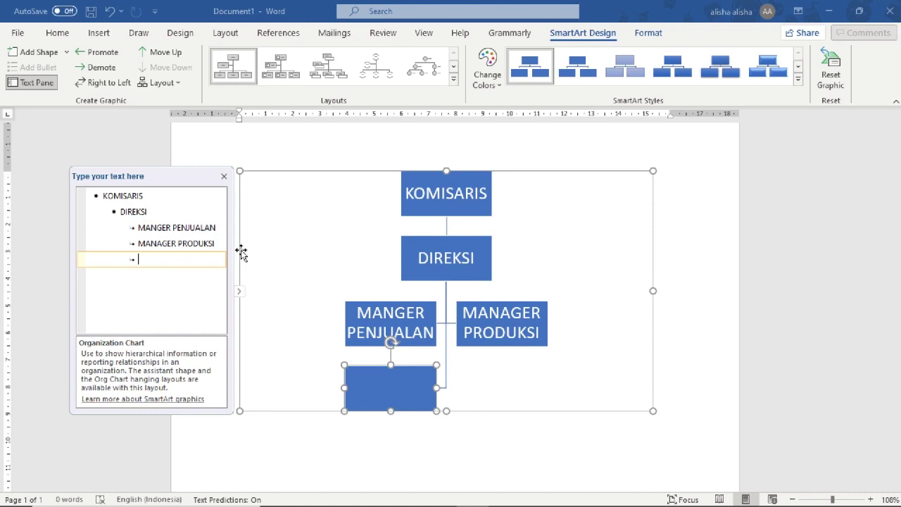
text(MANA)
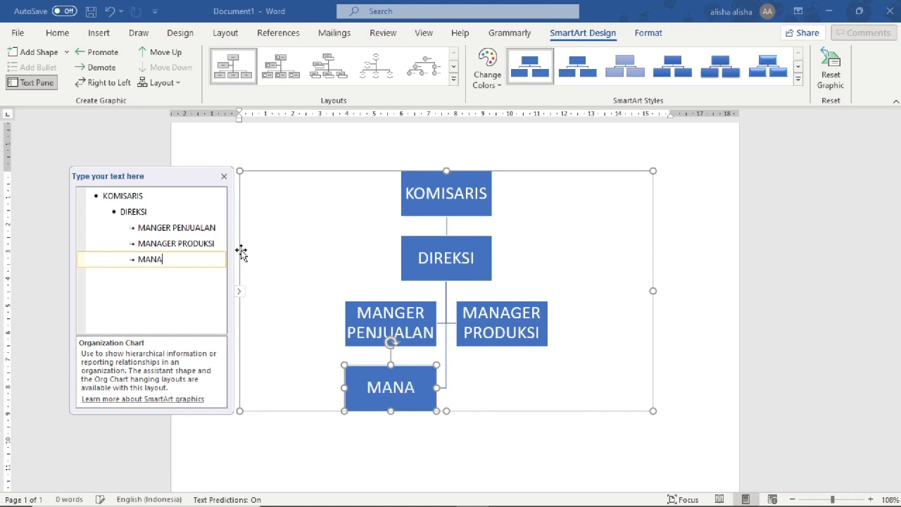
text(GER HR)
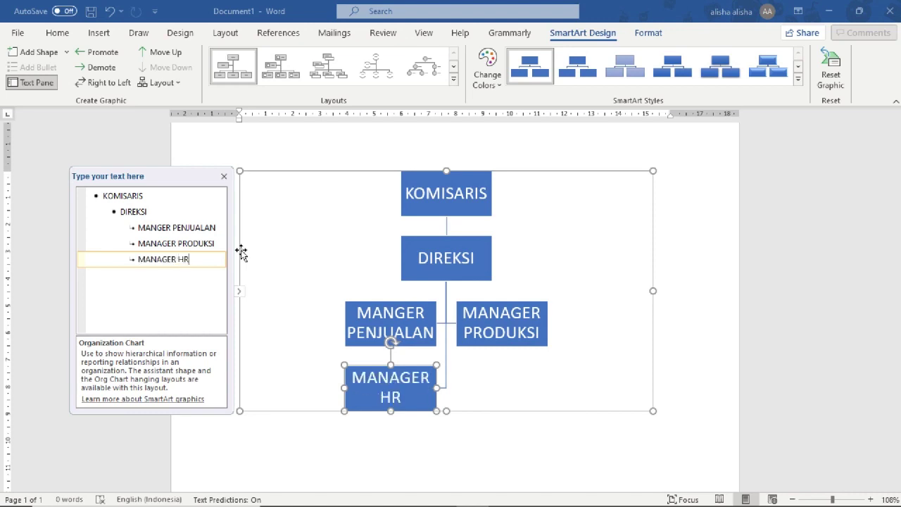
text(D)
key(Return)
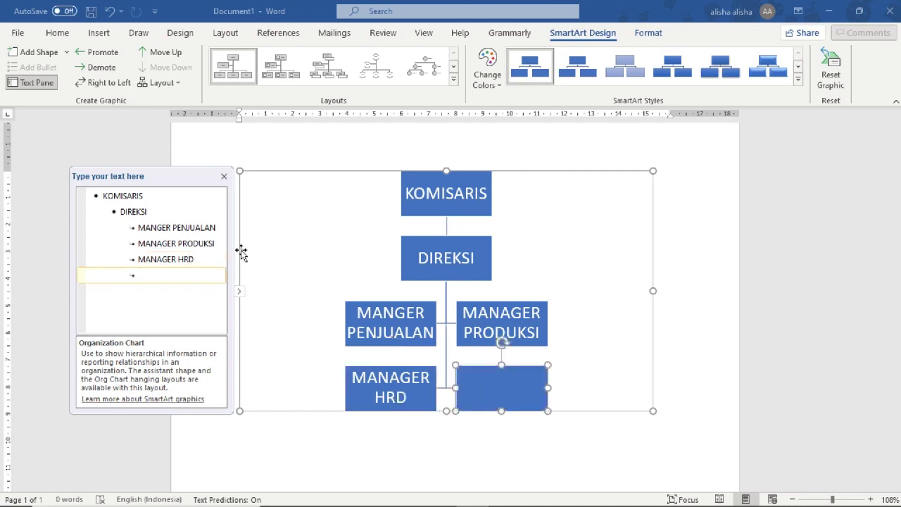
text(M)
text(ANAGER MA)
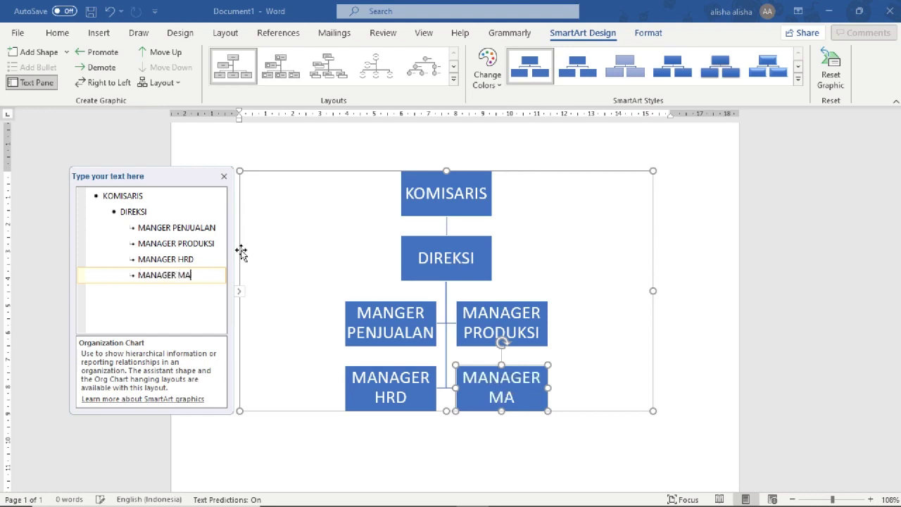
text(RKETING)
key(Return)
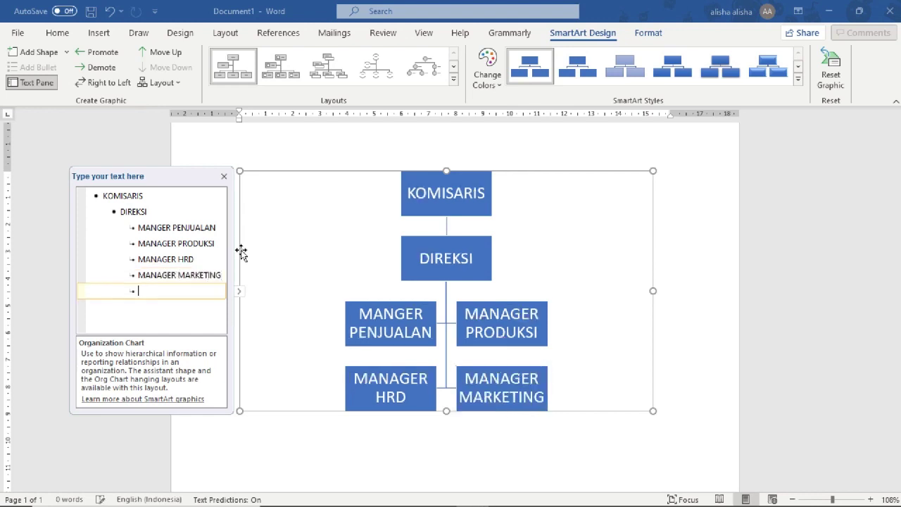
text(M)
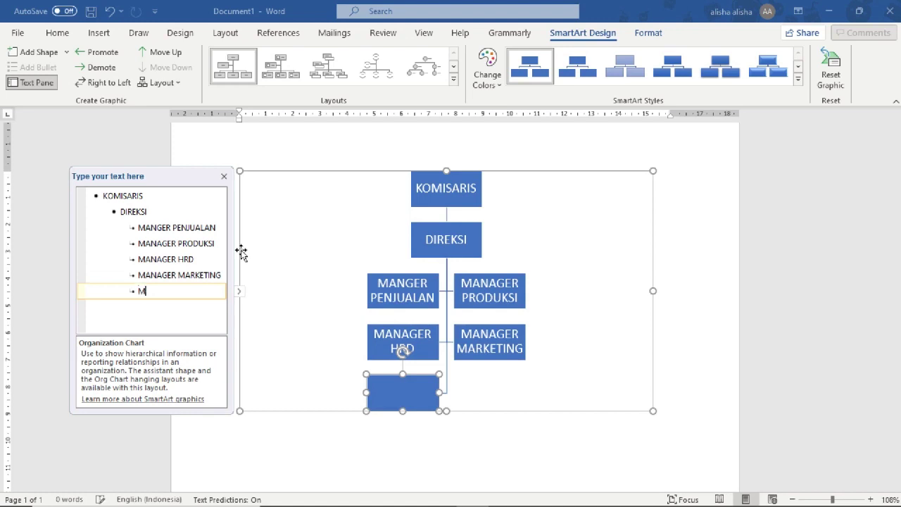
text(ANEGER KEUA)
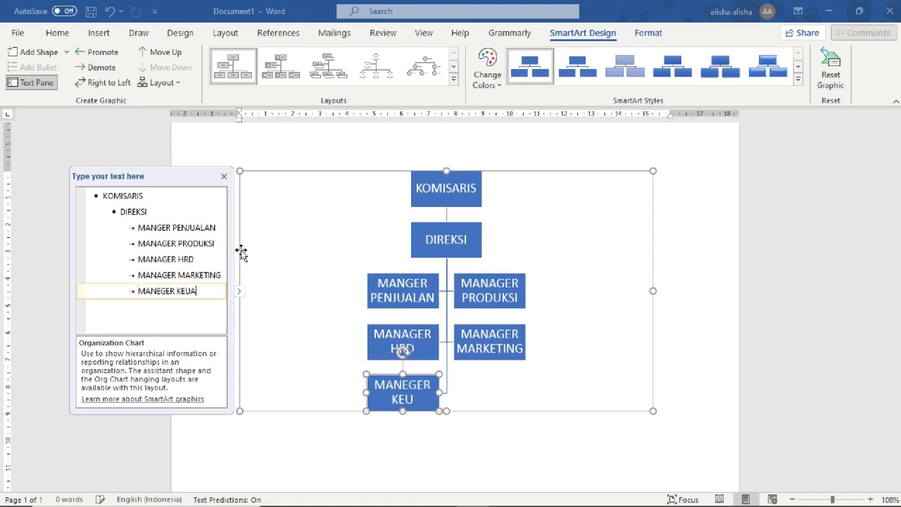
text(NGAN)
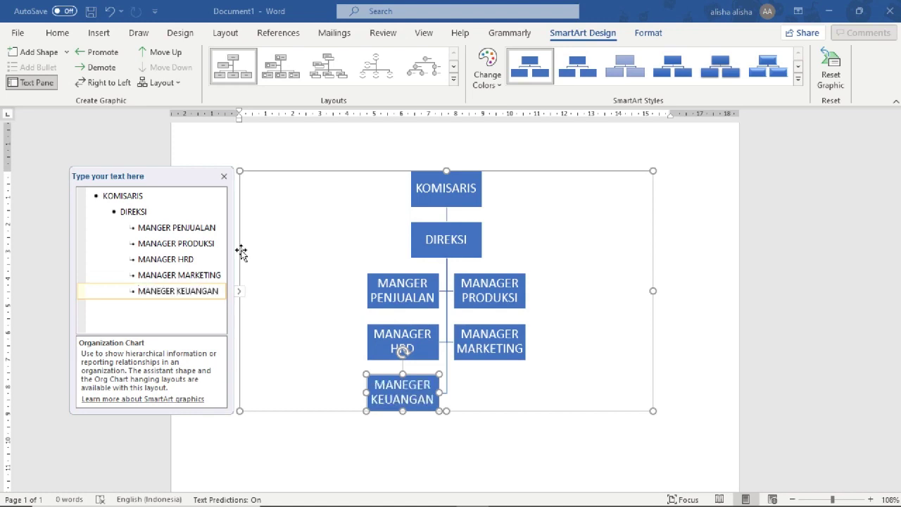
key(Return)
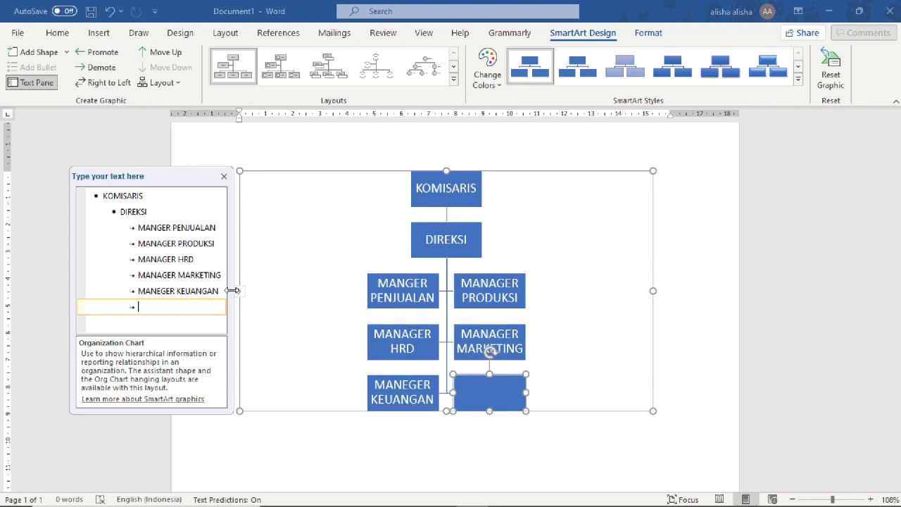
text(MANAG)
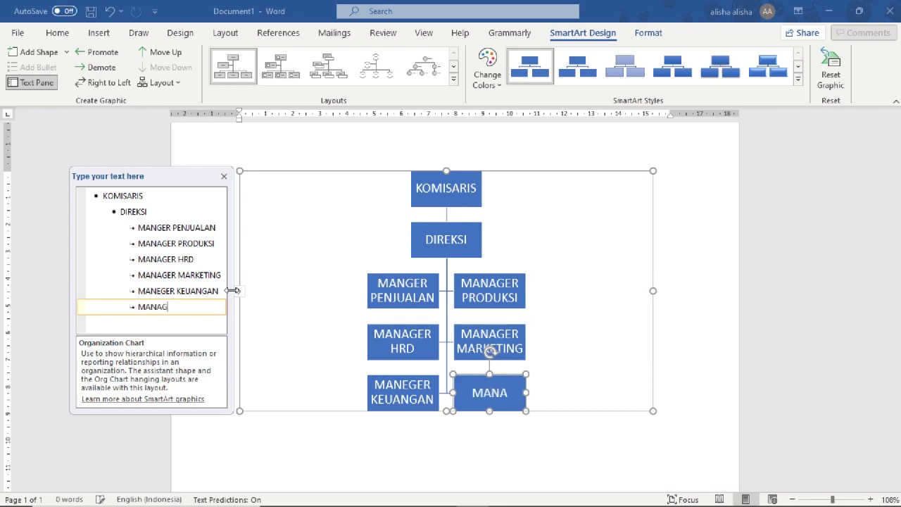
text(ER)
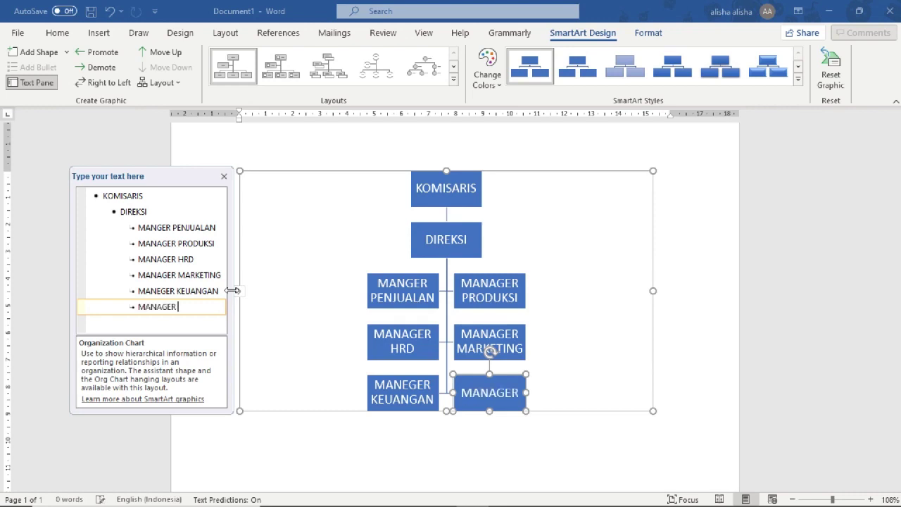
key(BackSpace)
Step: Add an SPV 1 box reporting to MANGER PENJUALAN
click(120, 261)
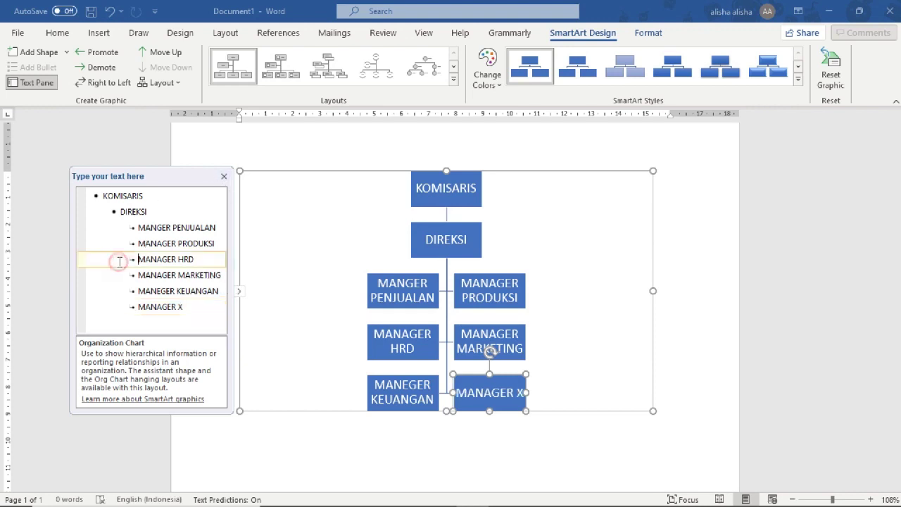
click(220, 227)
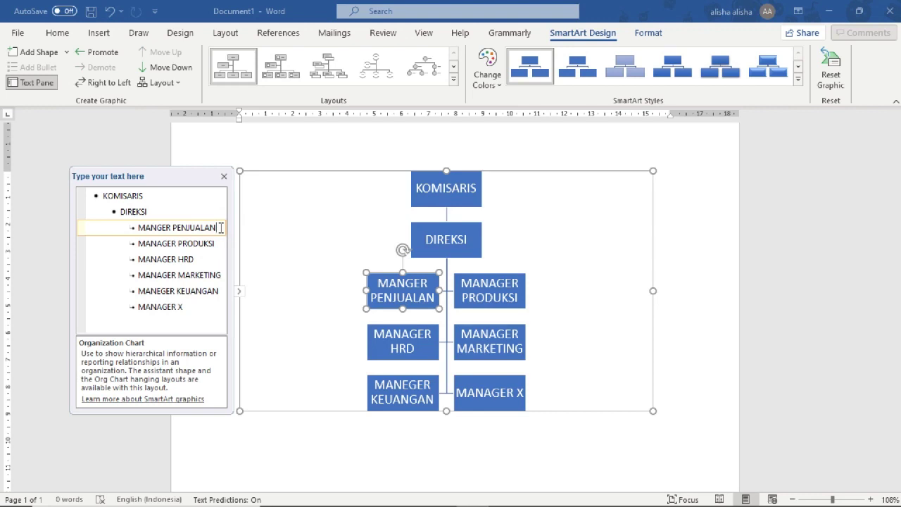
key(Return)
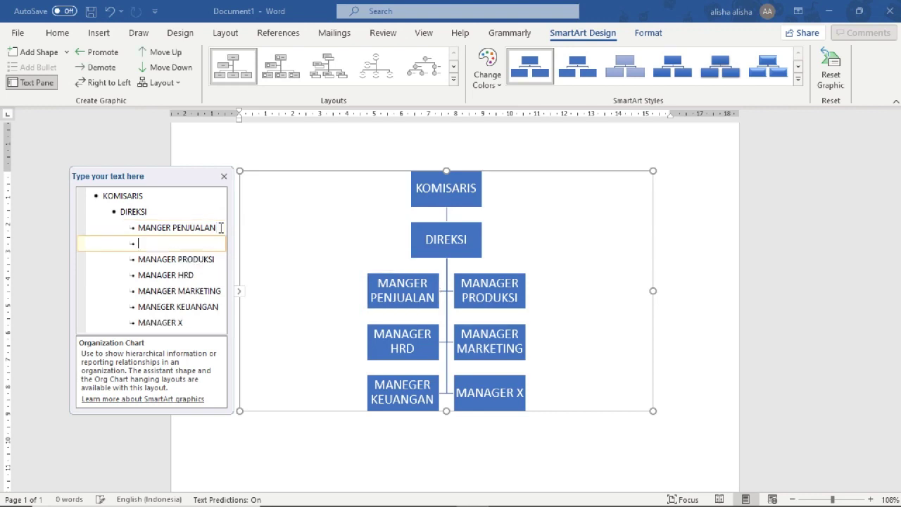
key(Tab)
text(SPB)
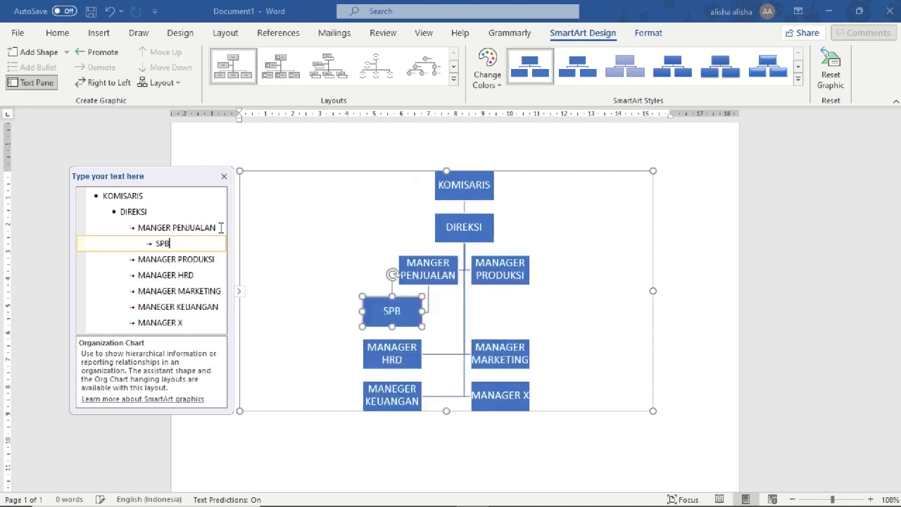
key(BackSpace)
text(V)
text( 1)
Step: Add SPV 2, SPV 3 and SPV 4 boxes alongside SPV 1
key(Return)
text(SPB)
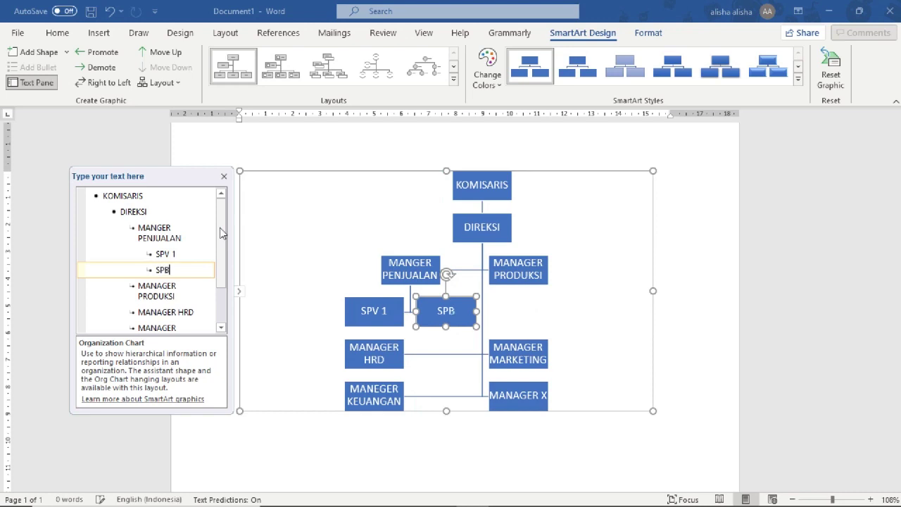
key(BackSpace)
text(V 2)
key(Return)
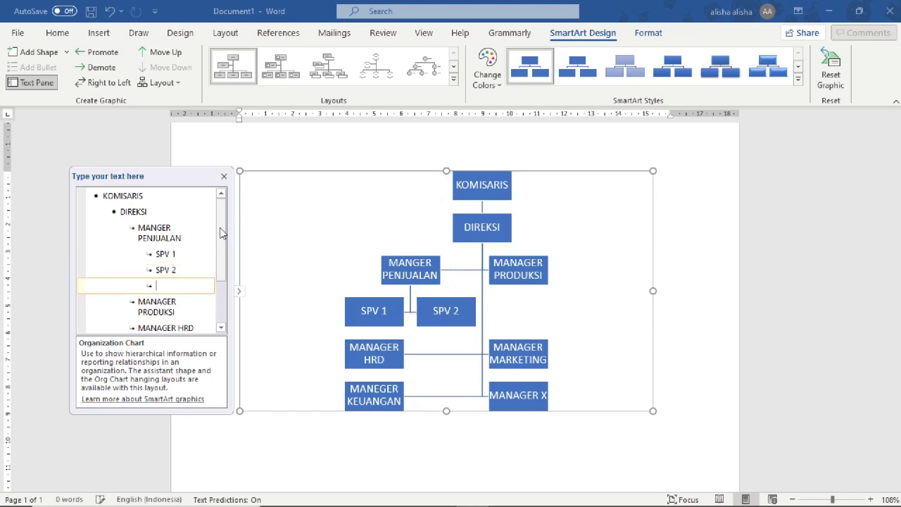
text(SPV 3)
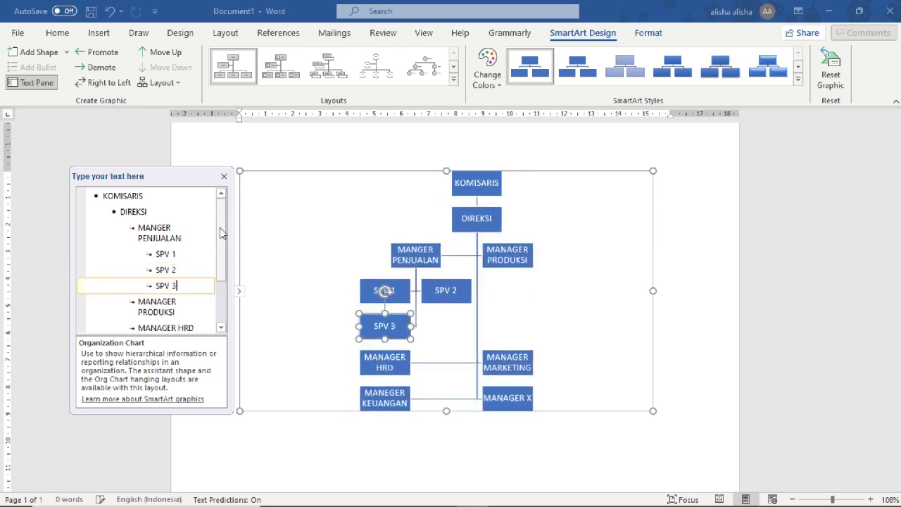
key(Return)
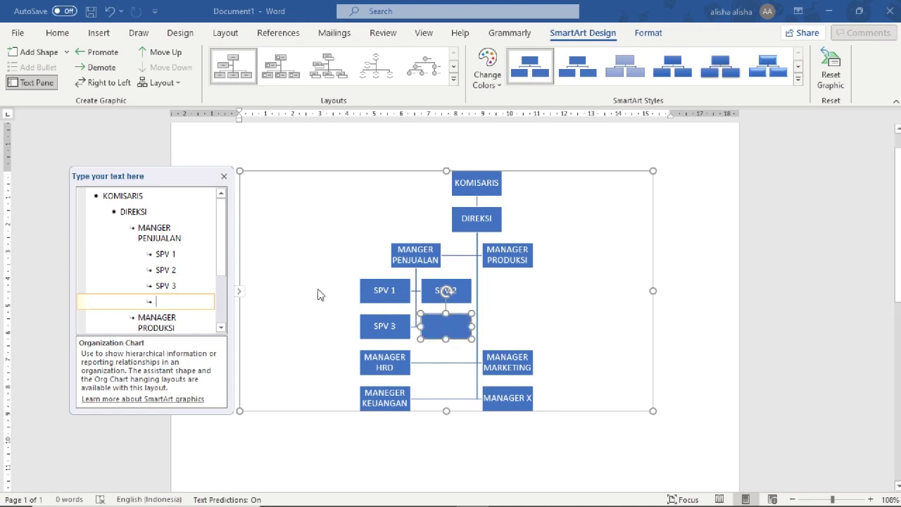
text(SPV 4)
Step: Add a GA box reporting to MANAGER HRD
click(576, 309)
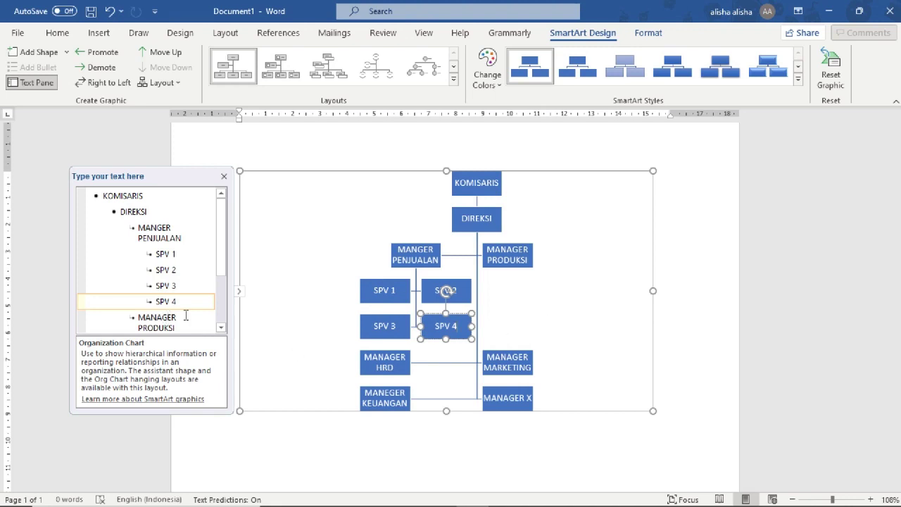
scroll(224, 324, down, 3)
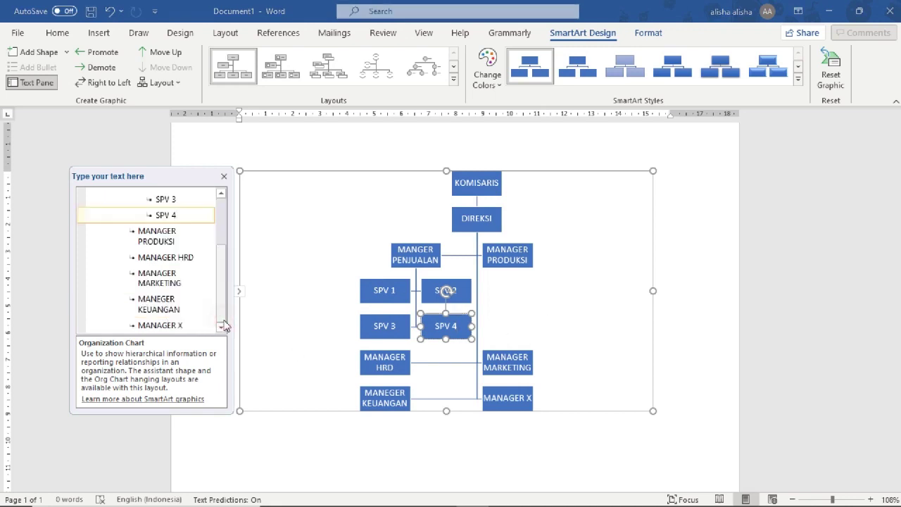
click(199, 258)
key(Return)
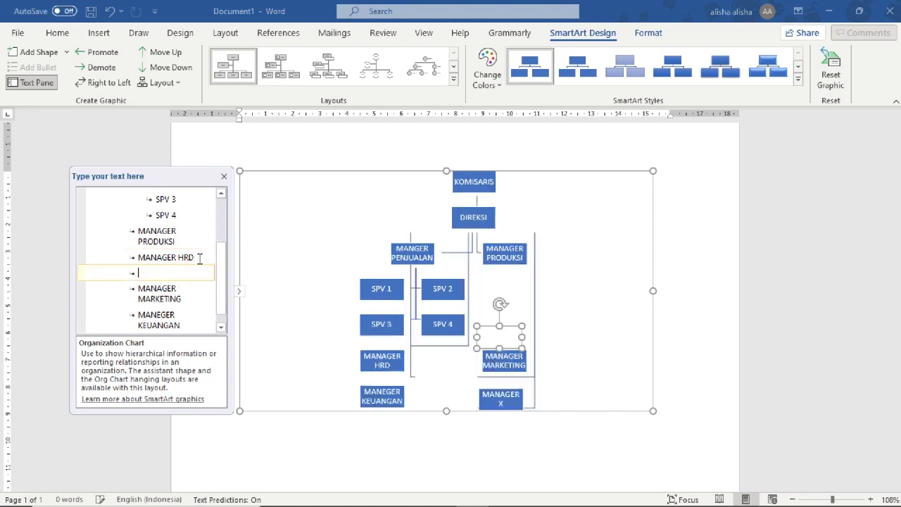
key(Tab)
text(G)
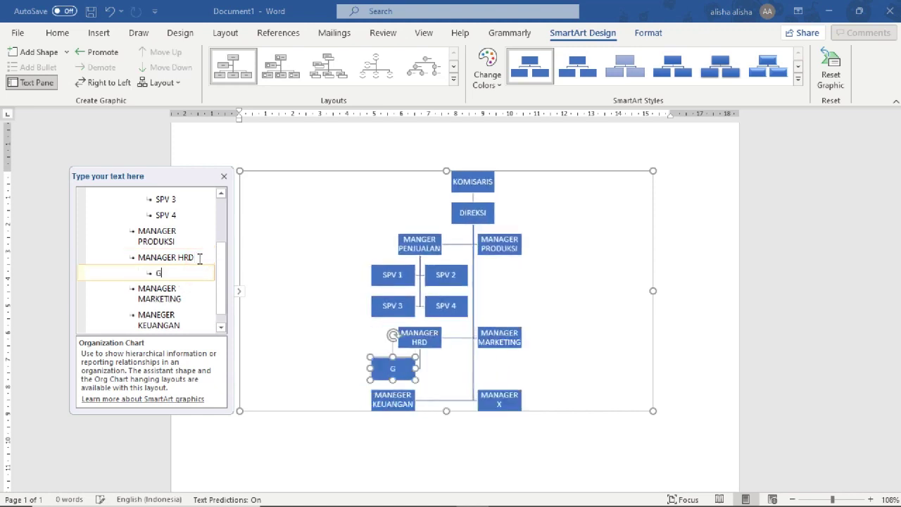
text(A)
Step: Add PAJAK and KASIR boxes under MANEGER KEUANGAN and close the Text Pane
click(188, 324)
key(Return)
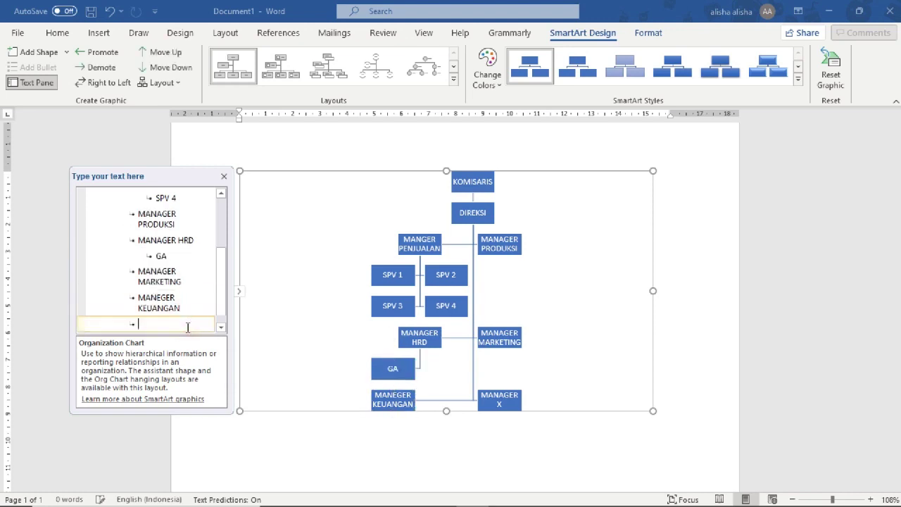
text(PAJAK)
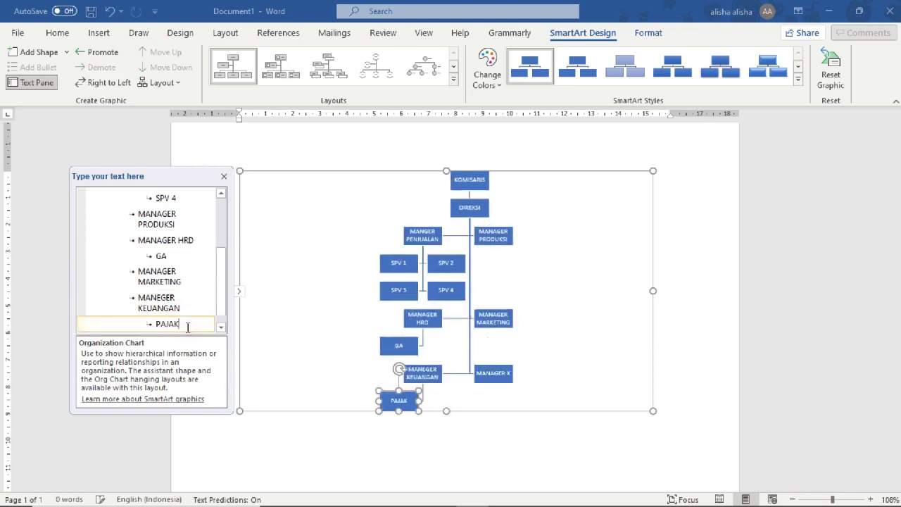
key(Return)
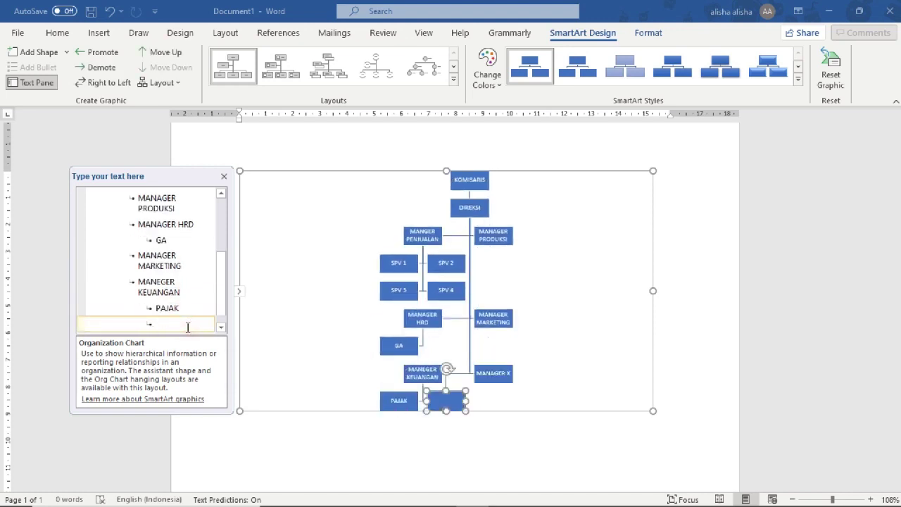
text(KASIR)
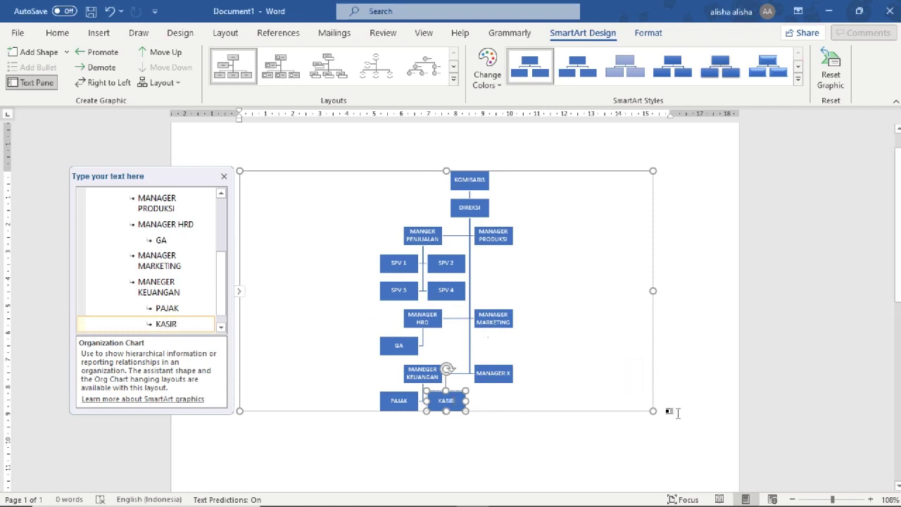
key(Escape)
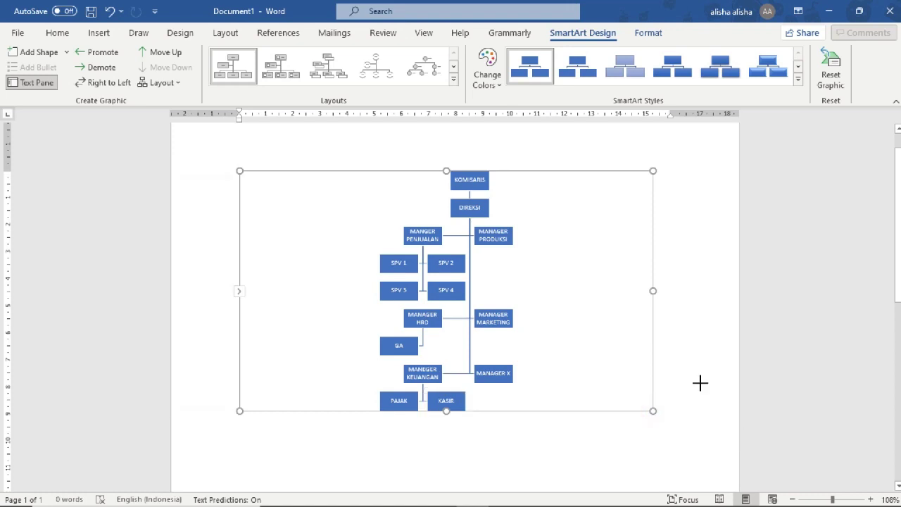
Step: Reselect the chart and start a subordinate entry under MANAGER MARKETING
click(710, 332)
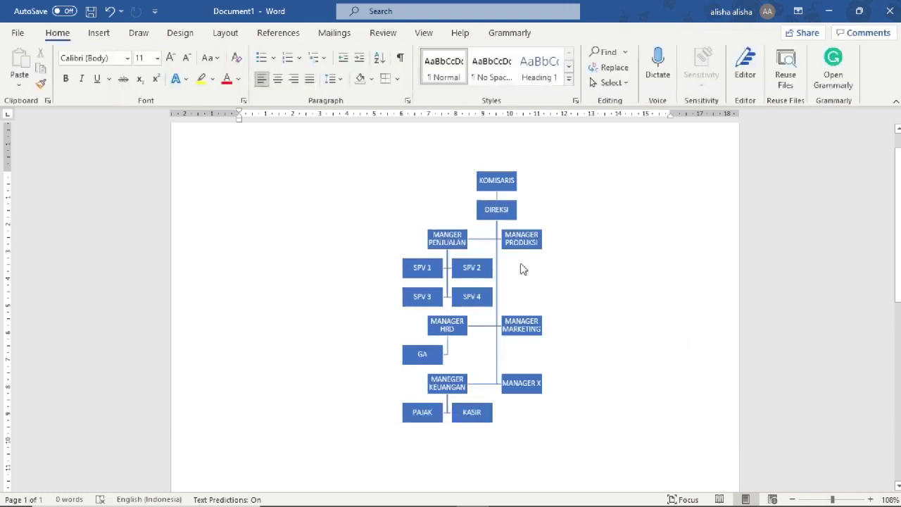
click(575, 227)
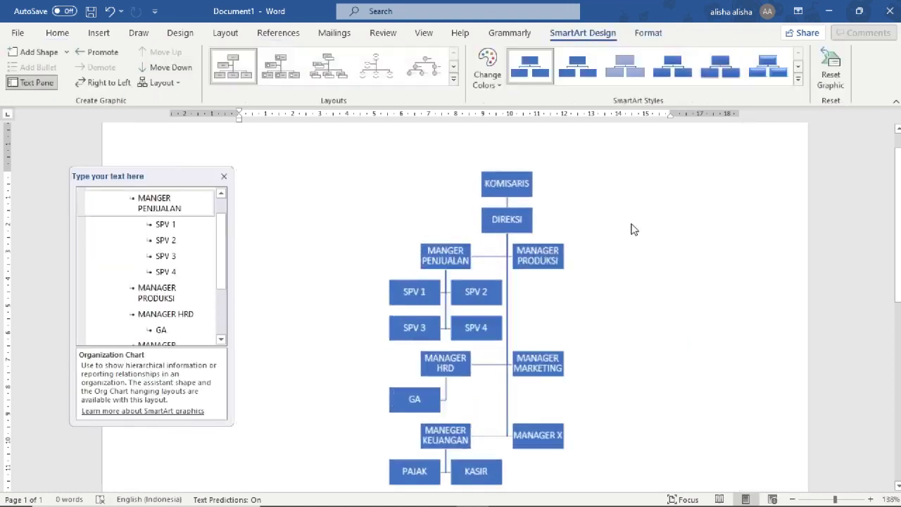
scroll(763, 240, down, 5)
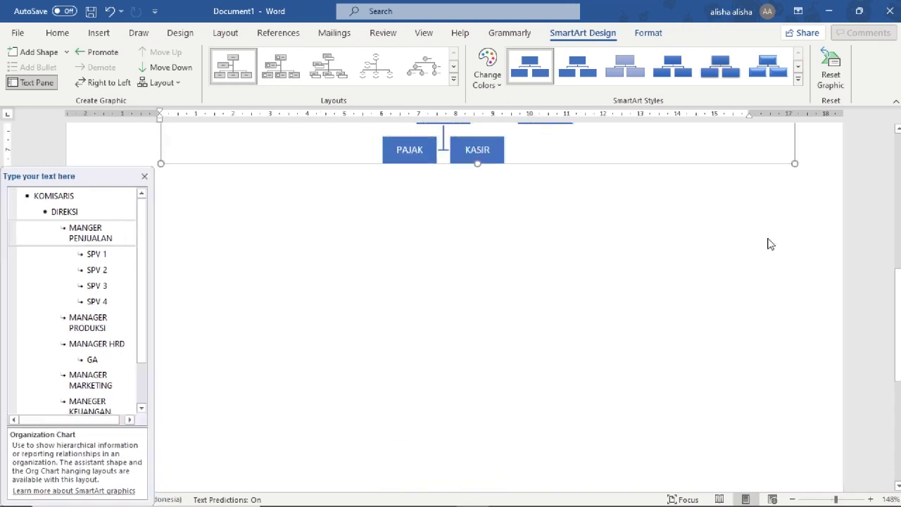
scroll(769, 243, up, 3)
scroll(769, 244, up, 2)
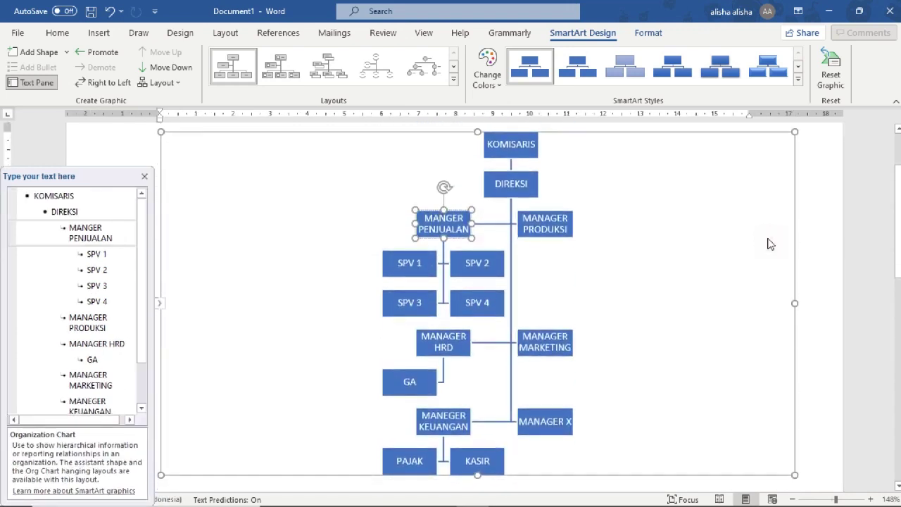
click(117, 348)
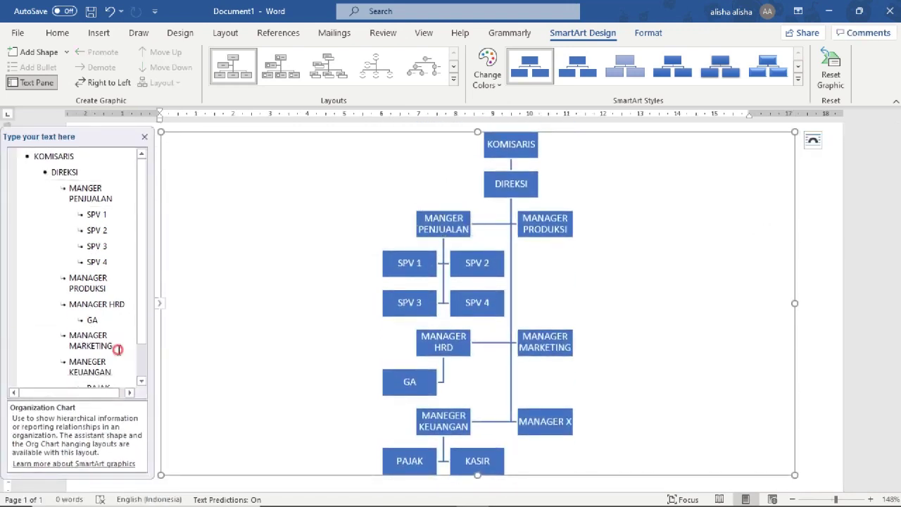
key(Return)
key(Tab)
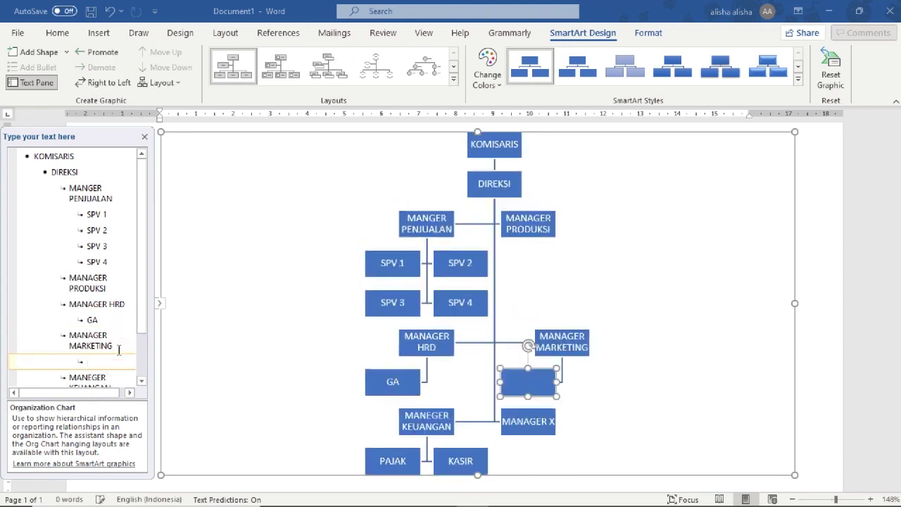
Step: Enter SOCIAL MEDIA, DESIGN GRAPHIC and VIDEO as MANAGER MARKETING's staff boxes
text(SOS)
key(BackSpace)
text(CIAL ME)
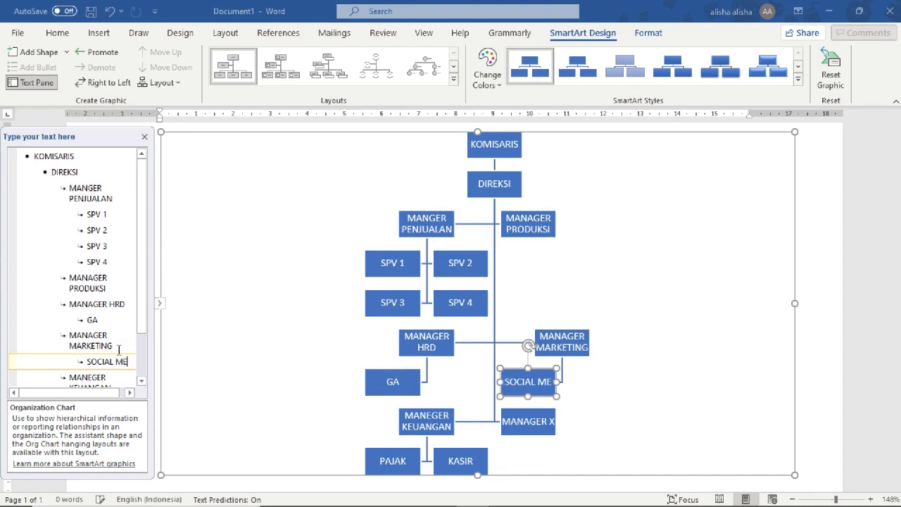
text(DIA)
key(Return)
text(D)
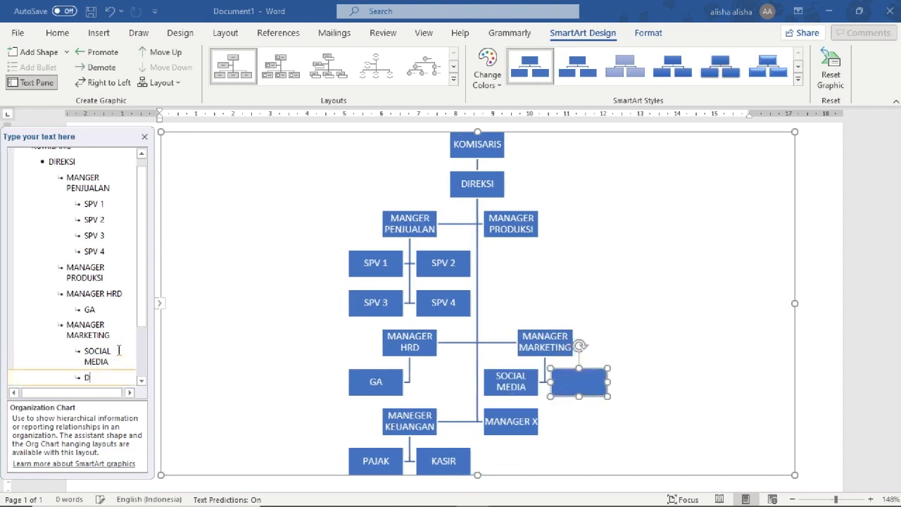
text(ESIGN)
text( GRAP)
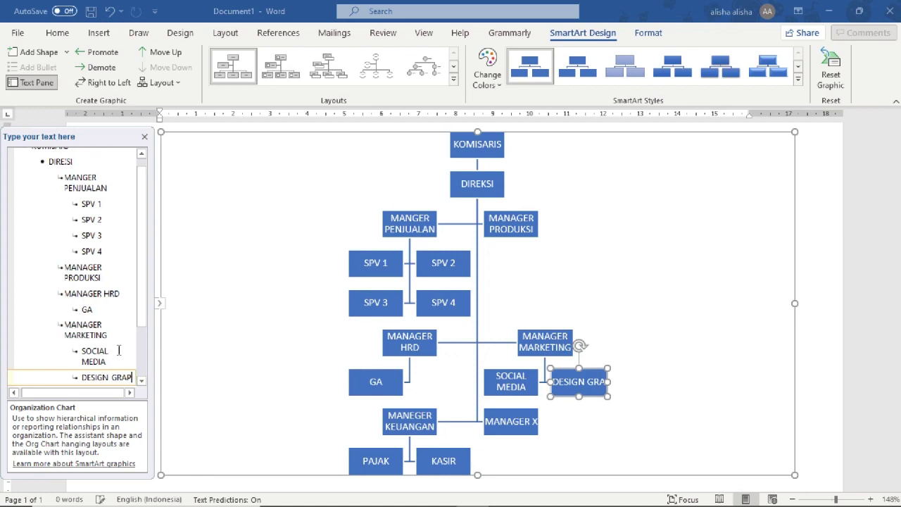
text(HIC)
key(Return)
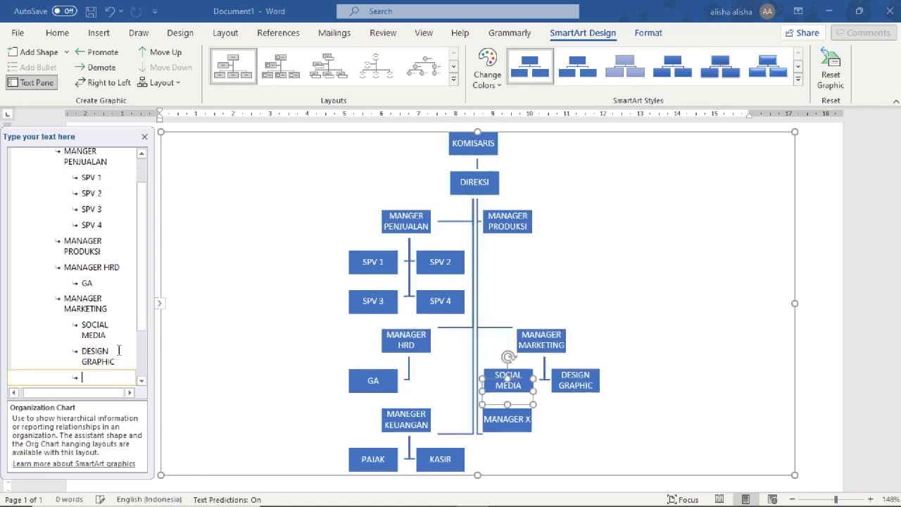
text(VIDEO)
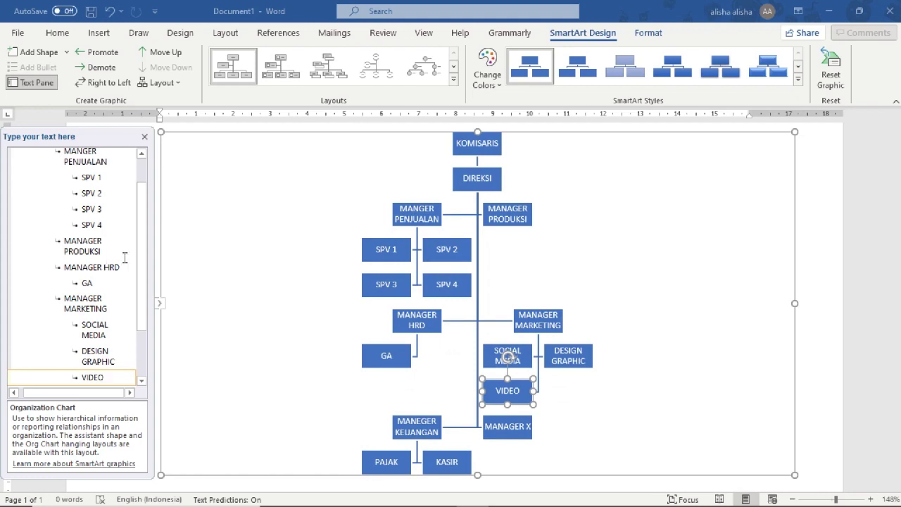
Step: Deselect the chart, review the finished chart, and select the KOMISARIS box
click(853, 304)
scroll(577, 278, down, 1)
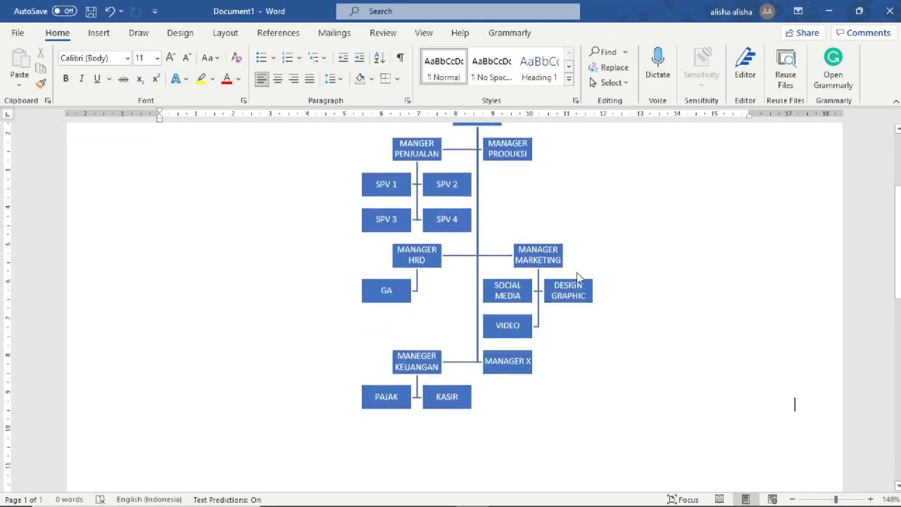
scroll(634, 267, down, 1)
scroll(676, 262, up, 3)
scroll(675, 262, down, 1)
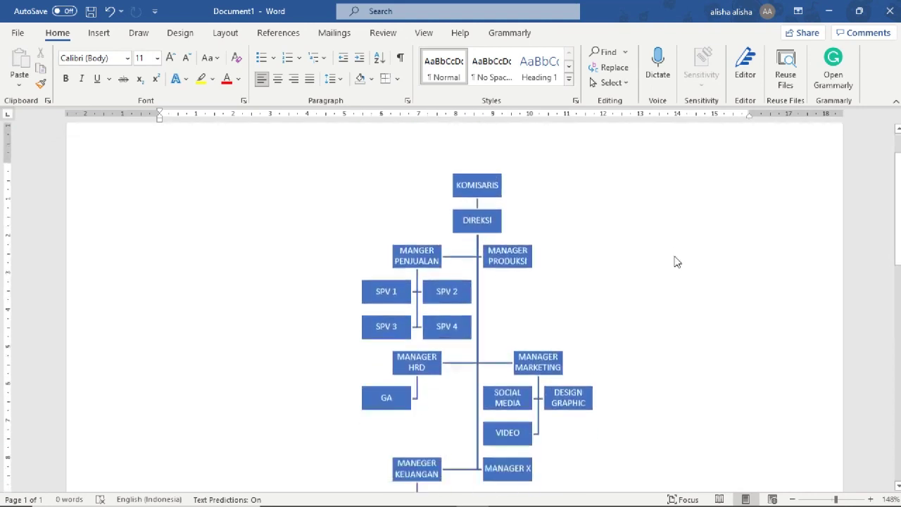
scroll(675, 261, down, 1)
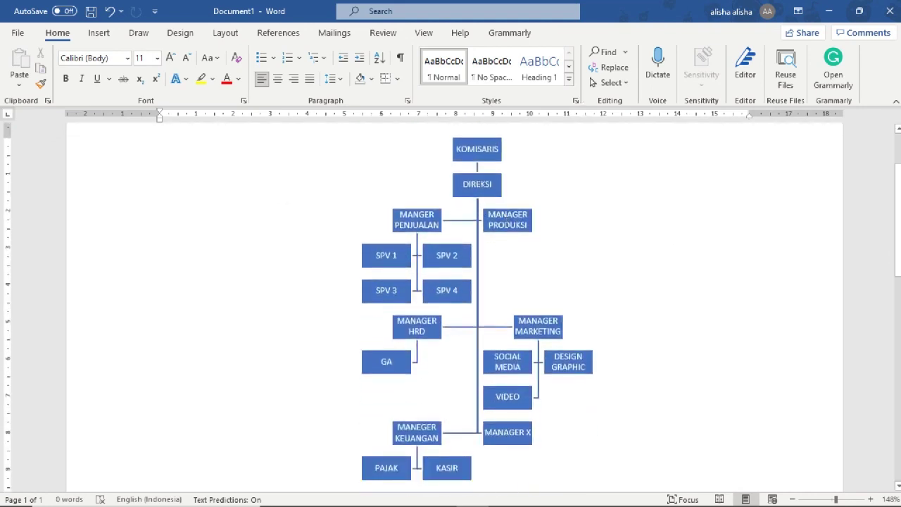
click(484, 145)
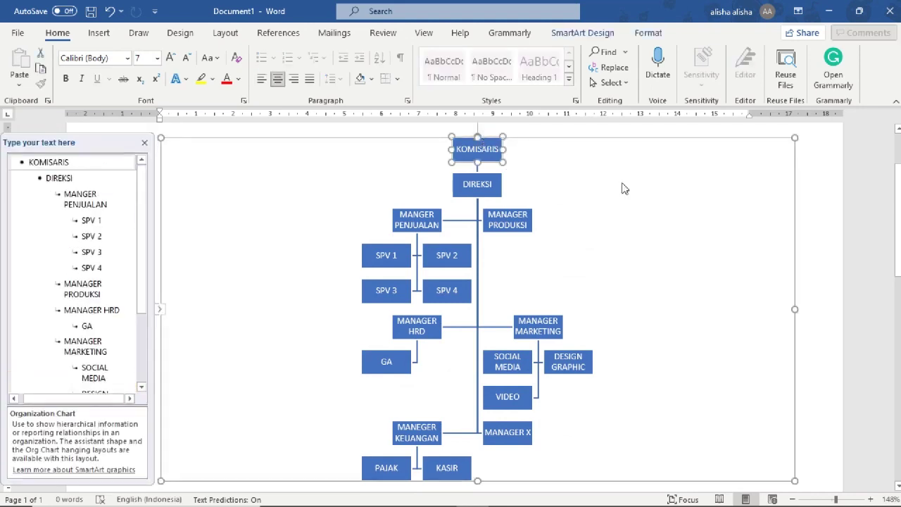
click(493, 185)
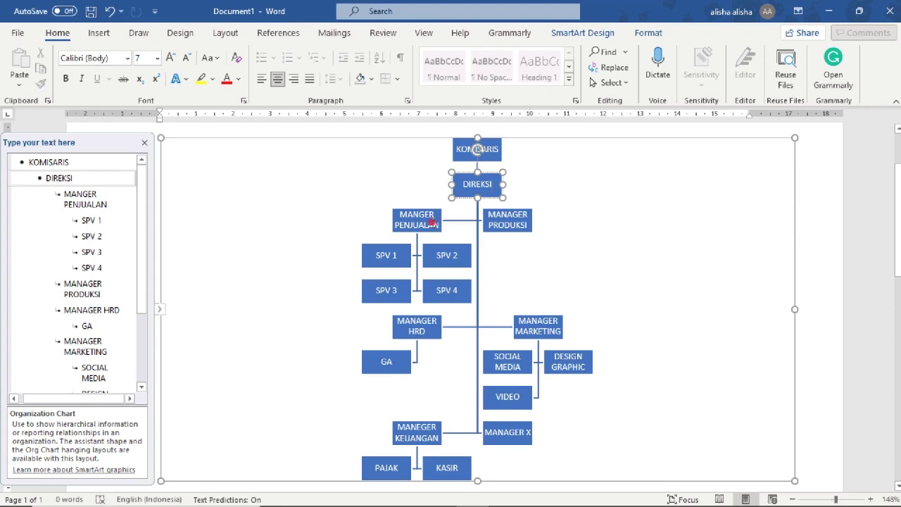
click(430, 222)
click(395, 257)
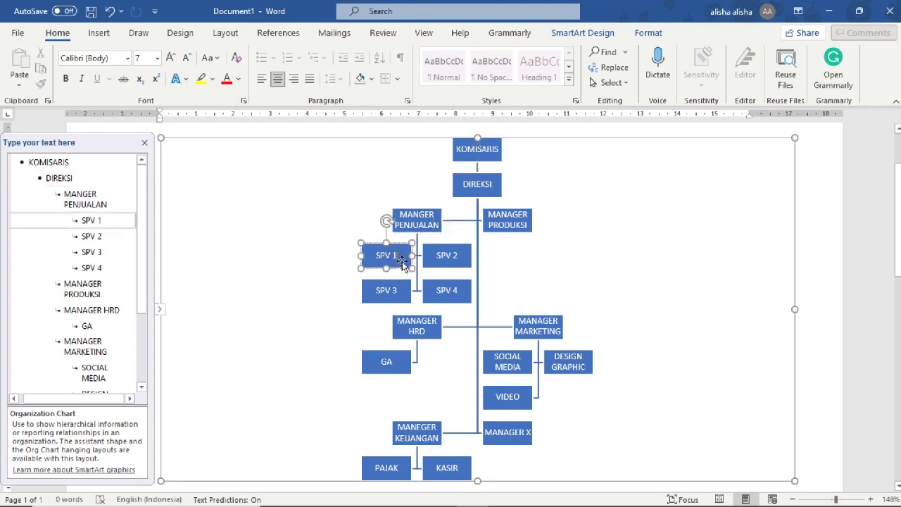
click(448, 300)
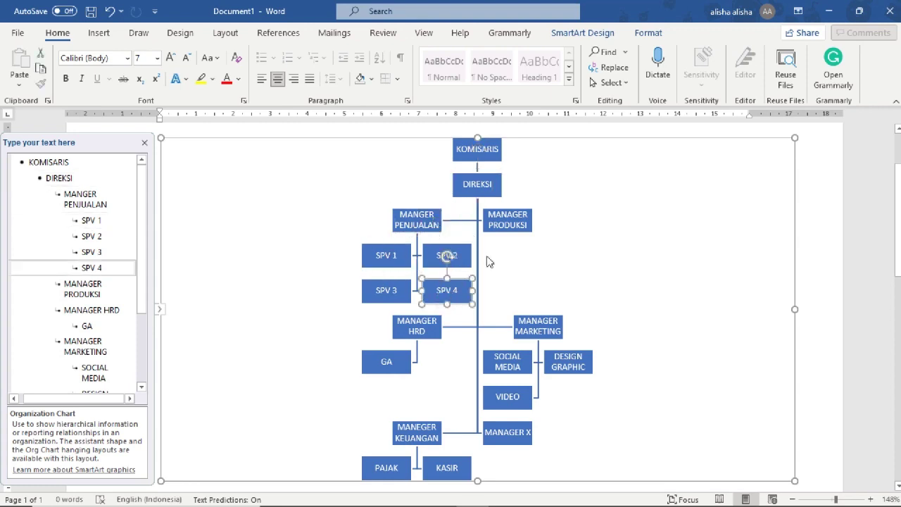
click(533, 220)
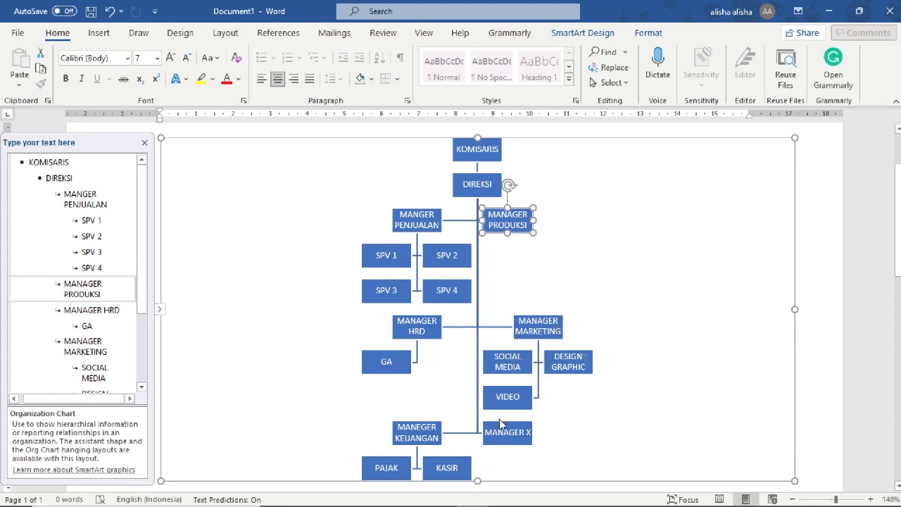
scroll(514, 407, down, 5)
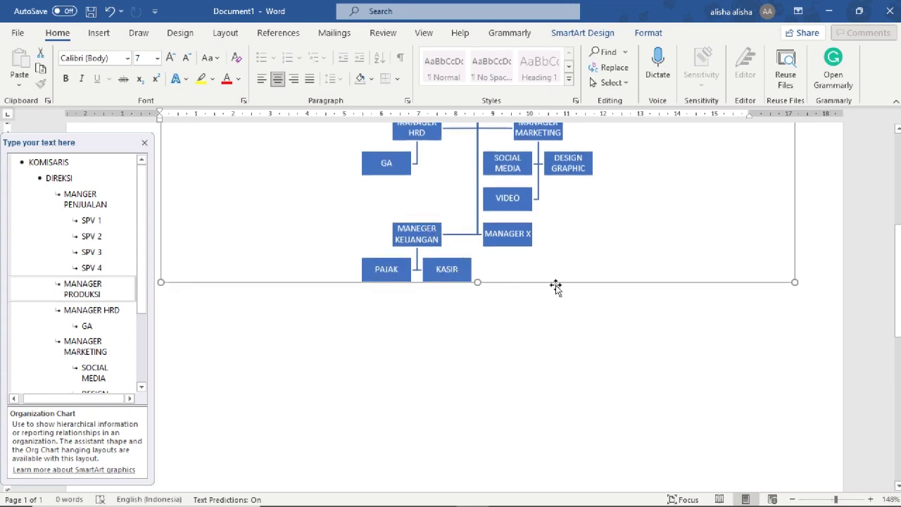
scroll(556, 290, up, 6)
scroll(556, 290, down, 1)
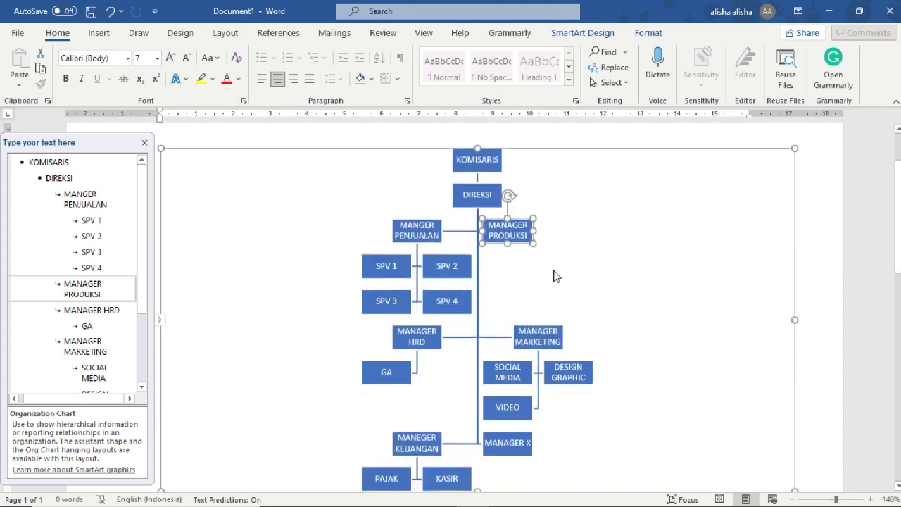
scroll(410, 154, down, 1)
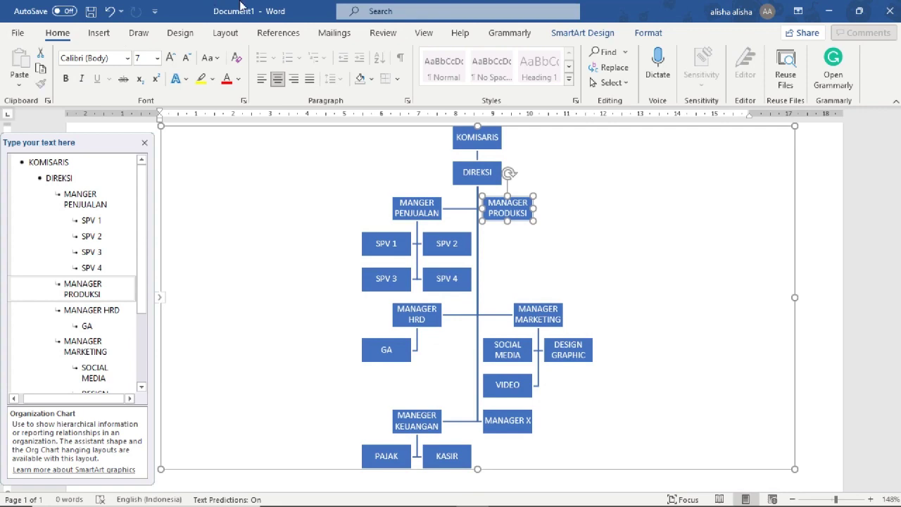
click(508, 130)
click(508, 130)
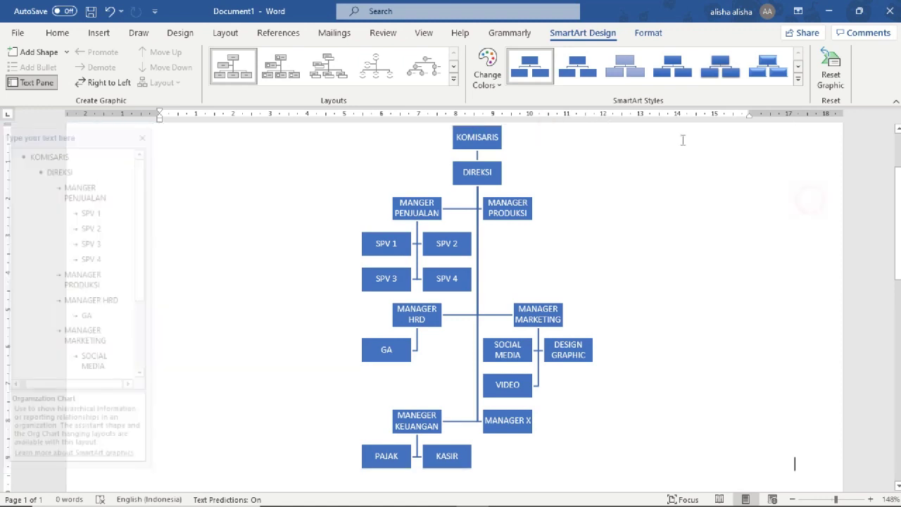
Step: Apply the Colorful scheme giving yellow KOMISARIS, green DIREKSI and blue lower boxes
click(809, 199)
click(514, 141)
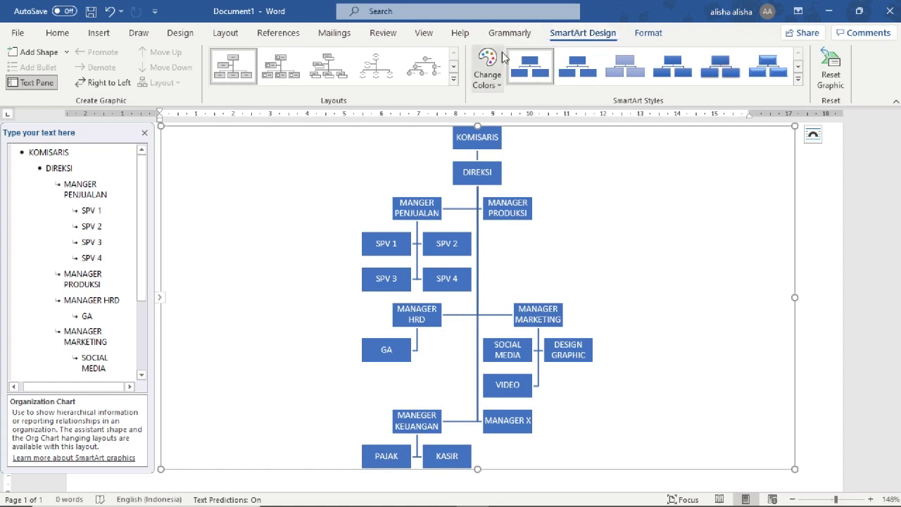
click(503, 83)
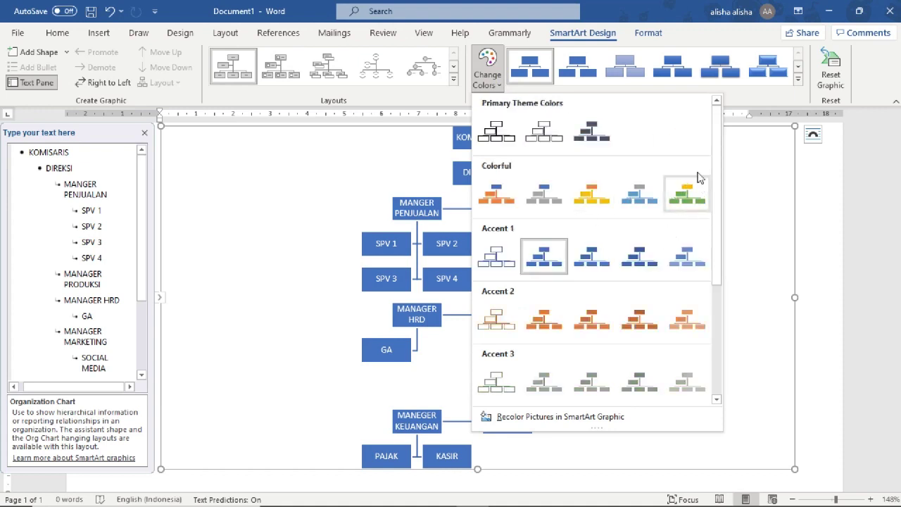
scroll(629, 228, down, 3)
scroll(629, 228, up, 3)
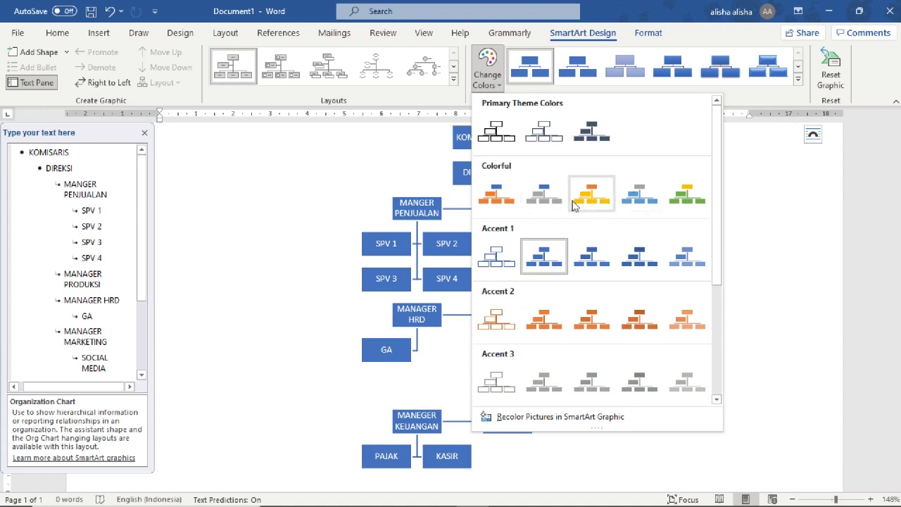
click(684, 200)
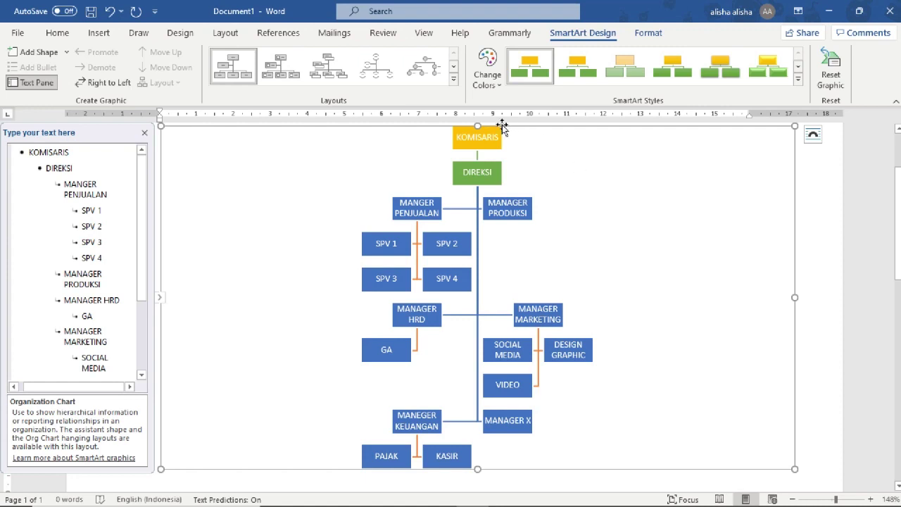
Step: Apply the Moderate Effect SmartArt style to every box in the chart
scroll(559, 270, down, 1)
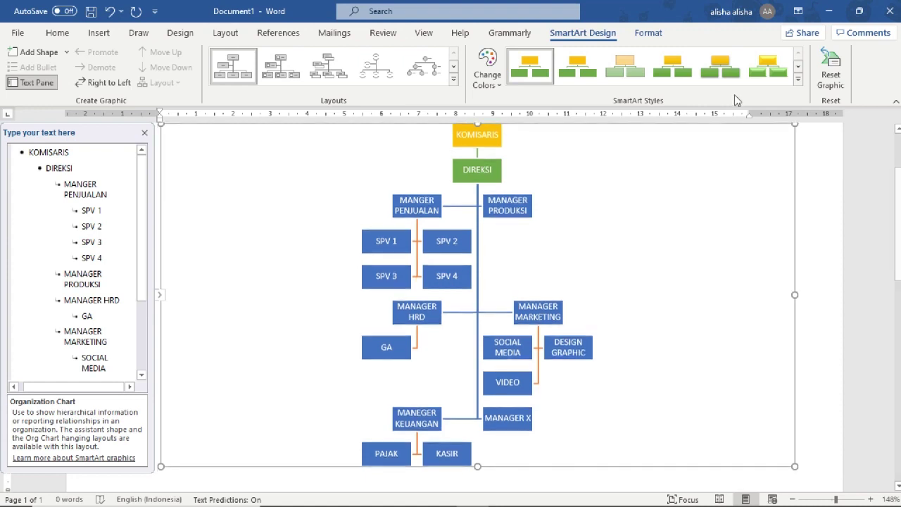
click(798, 83)
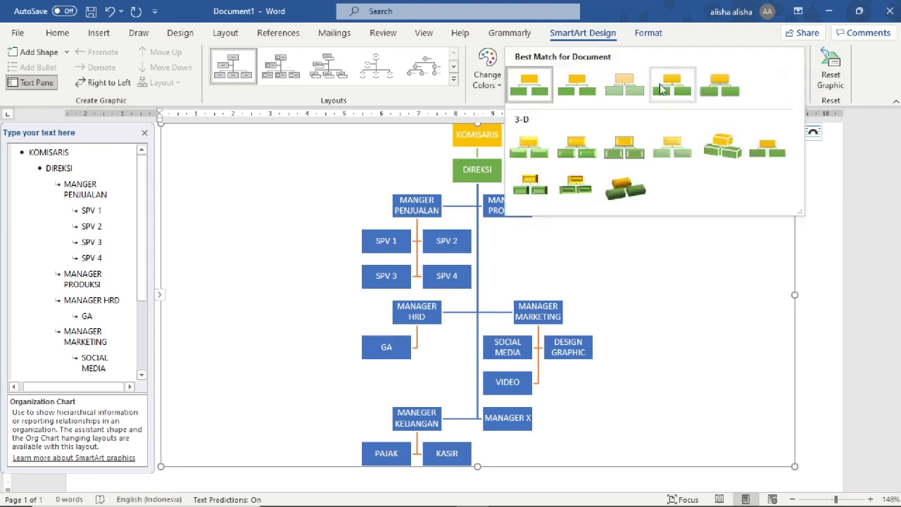
click(729, 94)
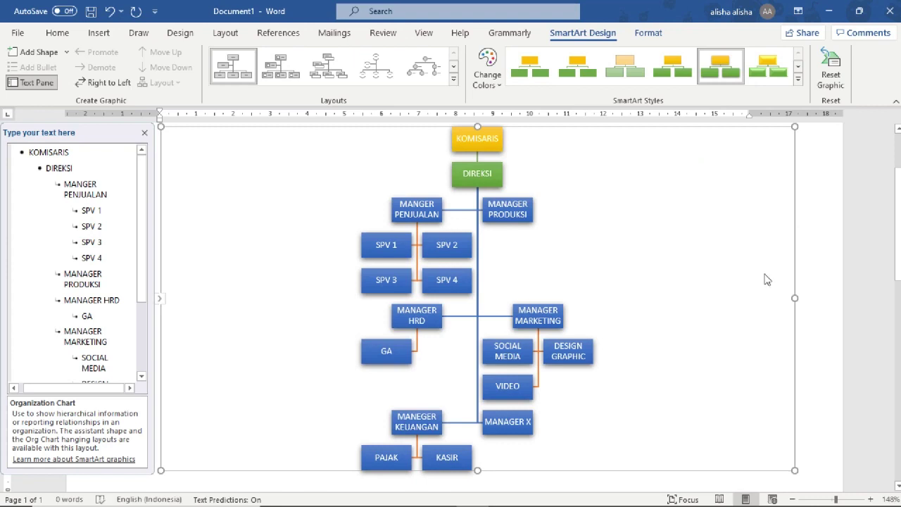
ctrl+scroll(767, 280, up, 3)
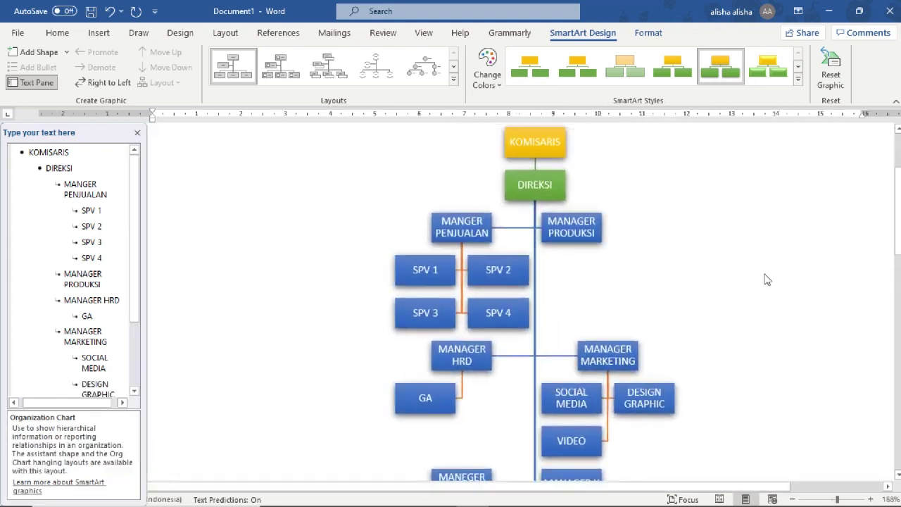
ctrl+scroll(765, 278, down, 4)
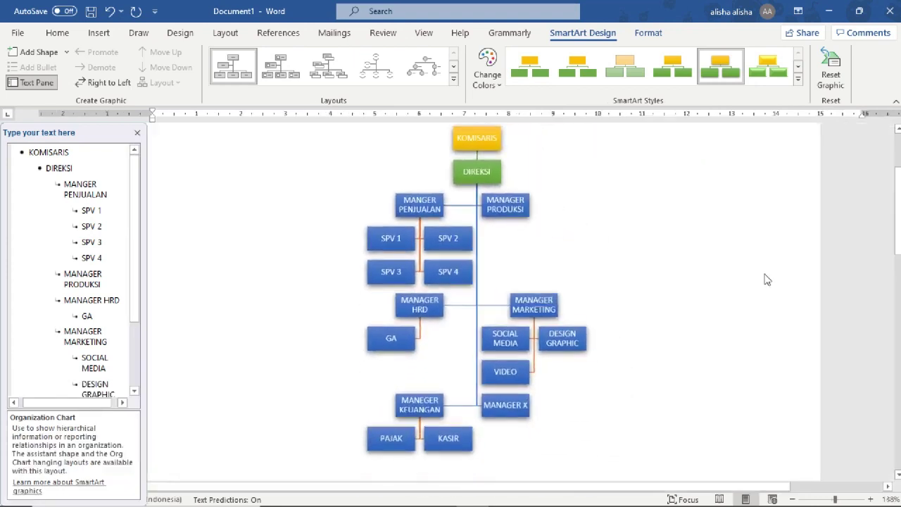
Step: Switch to the Colorful scheme with orange KOMISARIS and yellow DIREKSI, then deselect the chart
click(489, 79)
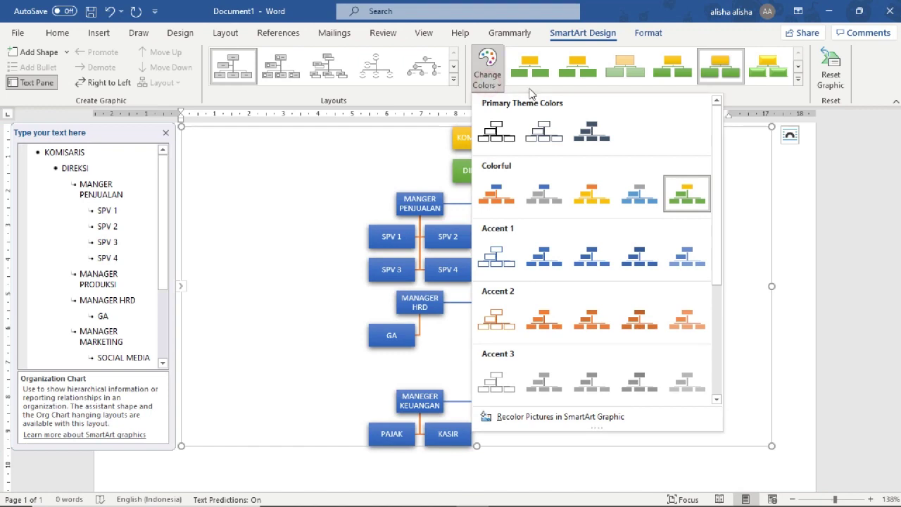
click(600, 197)
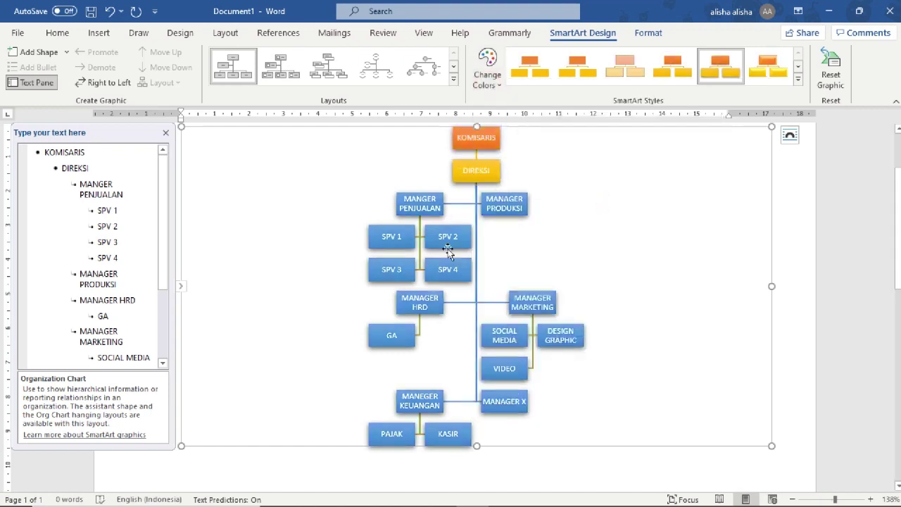
click(424, 198)
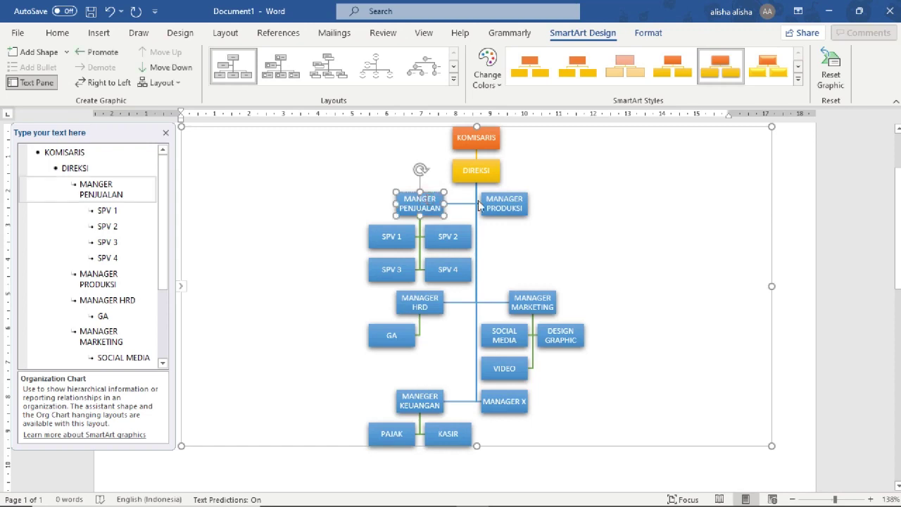
click(552, 201)
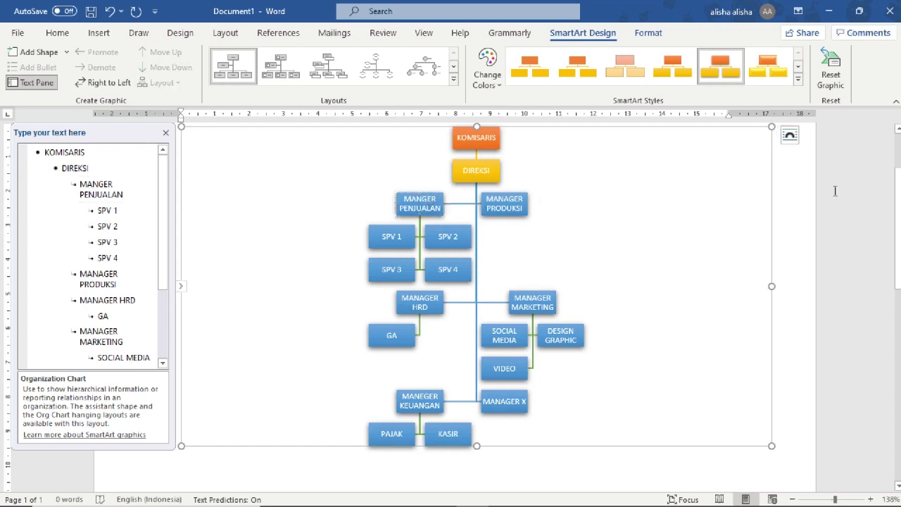
click(876, 182)
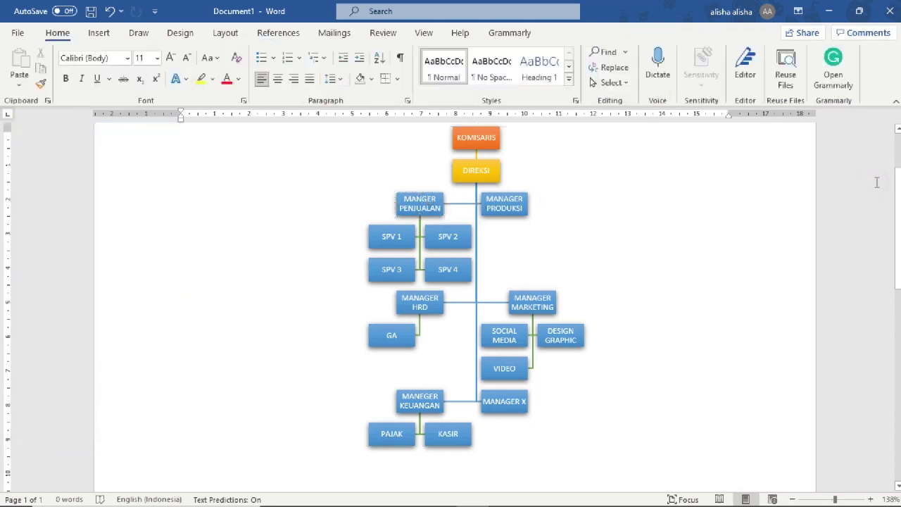
Step: Collapse the ribbon so only its tab names show above the document
scroll(876, 183, down, 3)
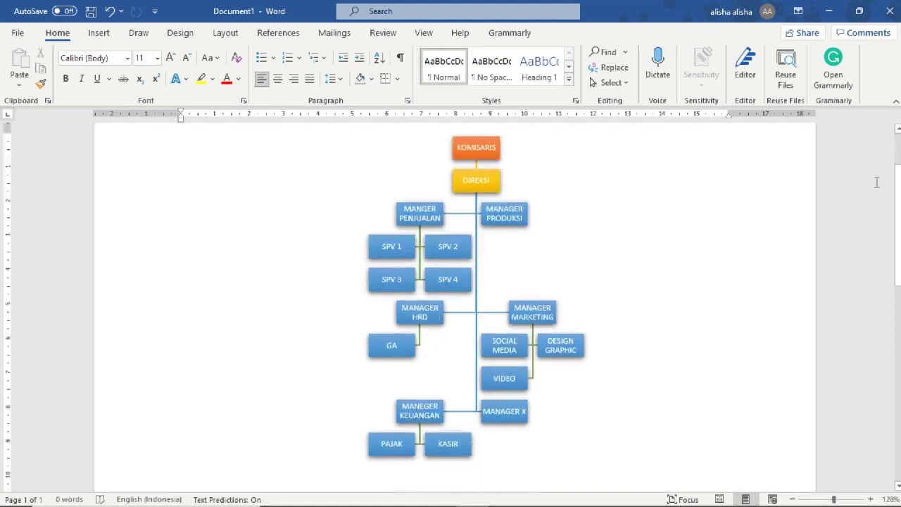
scroll(876, 183, down, 2)
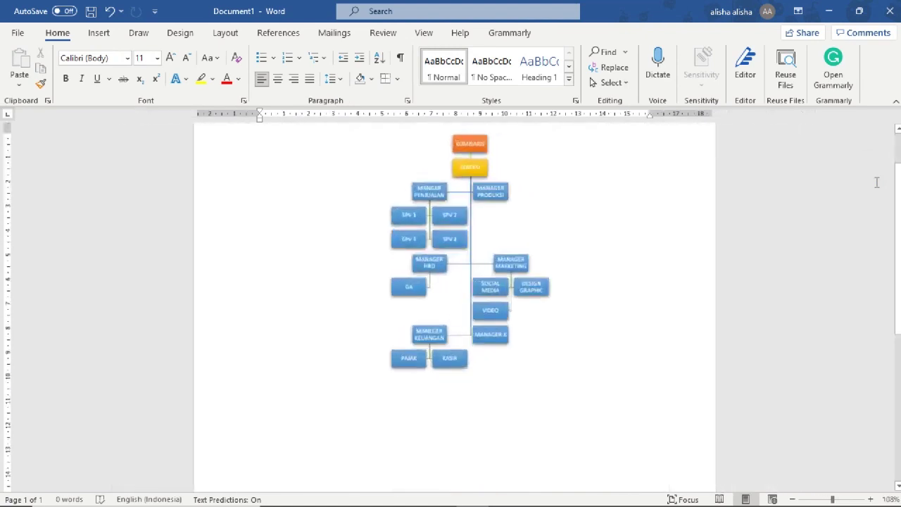
scroll(876, 182, up, 3)
click(892, 103)
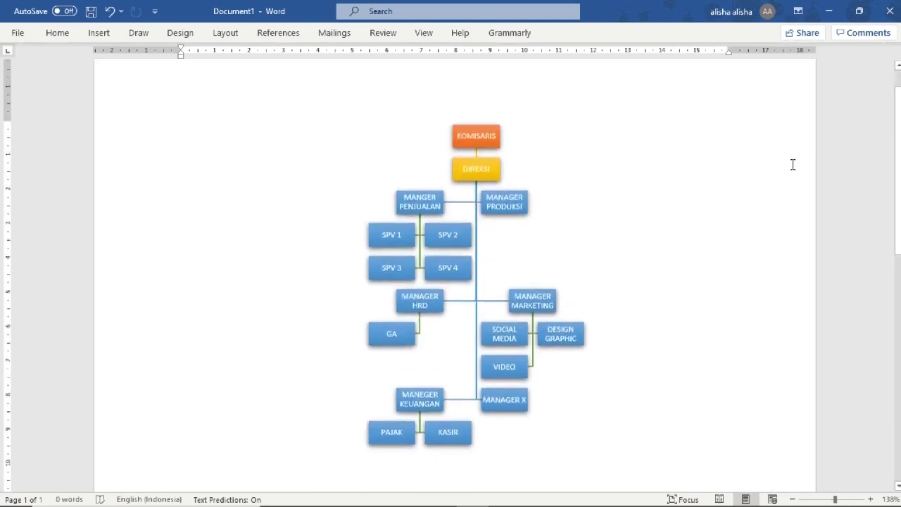
Step: Zoom the document to about 208% and scroll up and down through the org chart
scroll(792, 164, up, 4)
scroll(793, 164, up, 3)
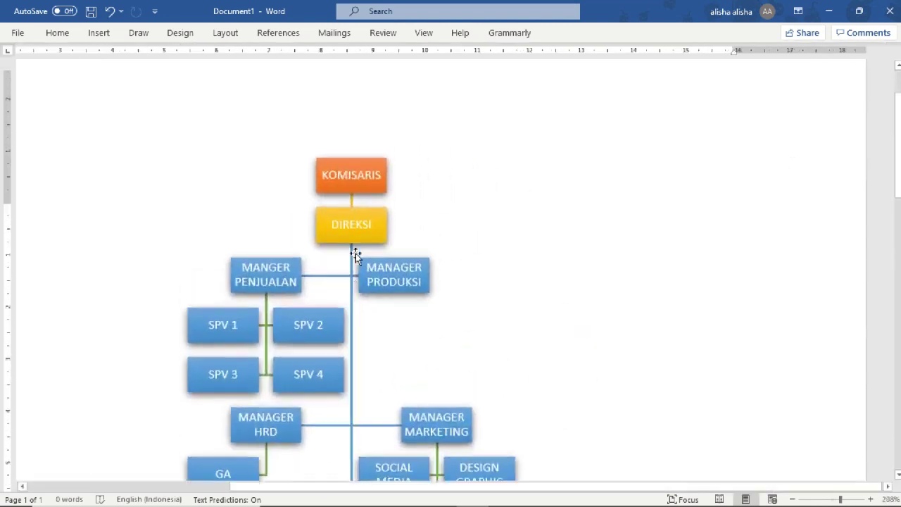
scroll(356, 258, down, 3)
scroll(356, 257, down, 3)
scroll(356, 257, up, 3)
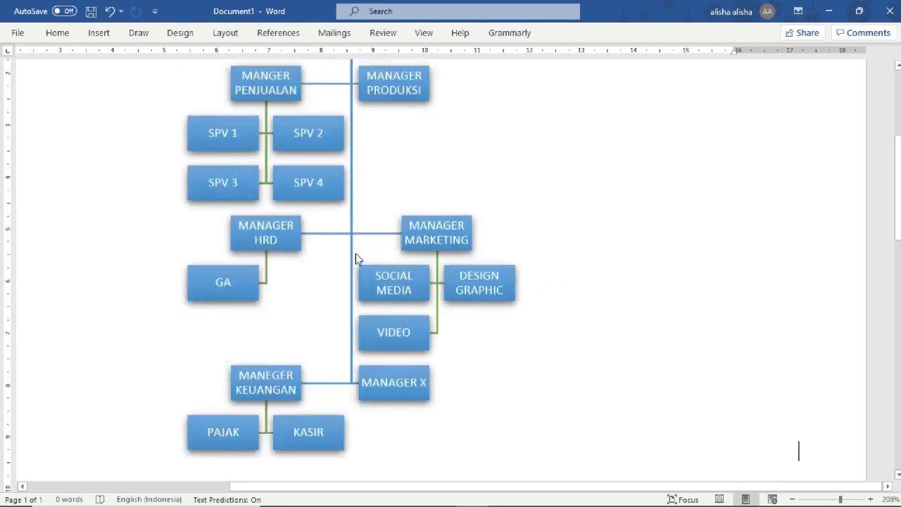
scroll(356, 258, up, 2)
scroll(355, 257, up, 2)
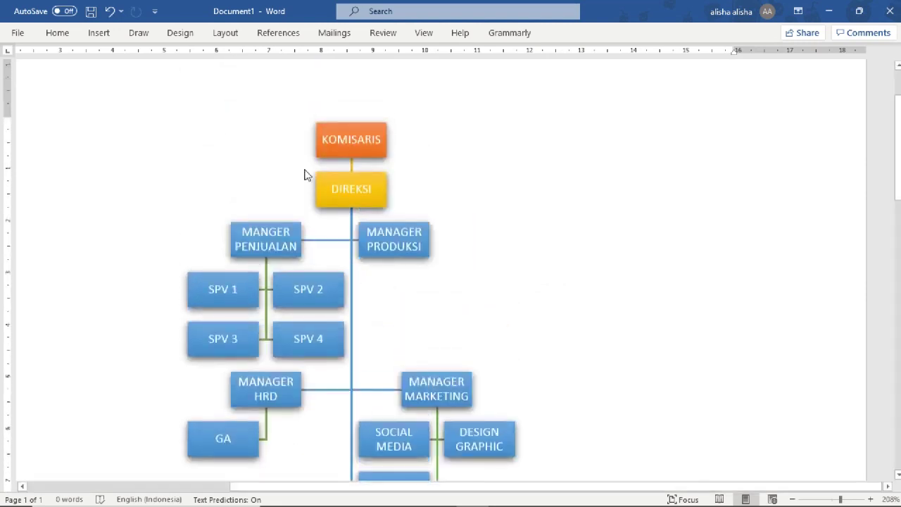
scroll(305, 175, down, 3)
scroll(305, 175, down, 1)
scroll(305, 174, up, 2)
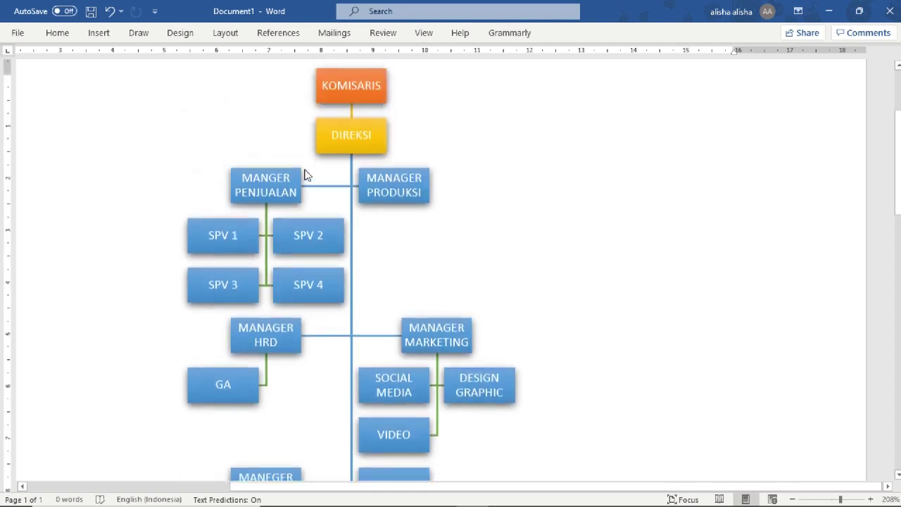
scroll(304, 174, up, 1)
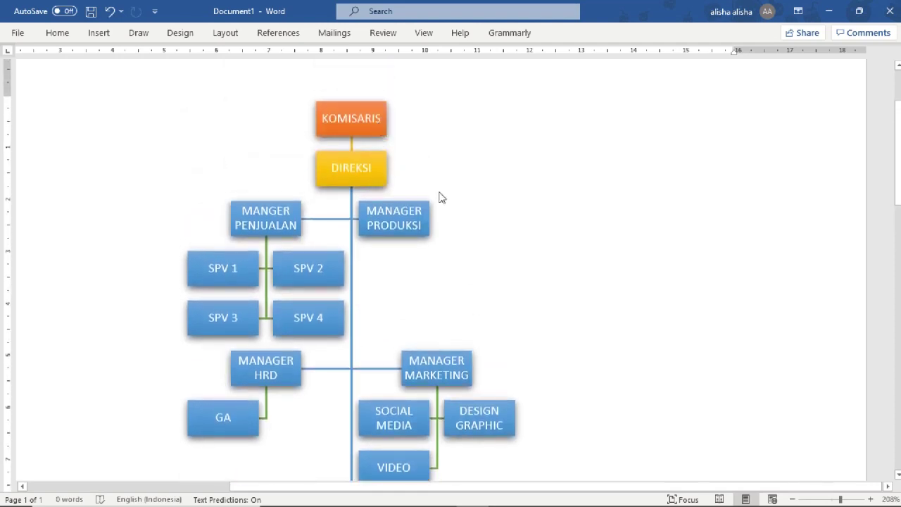
mouse_move(482, 487)
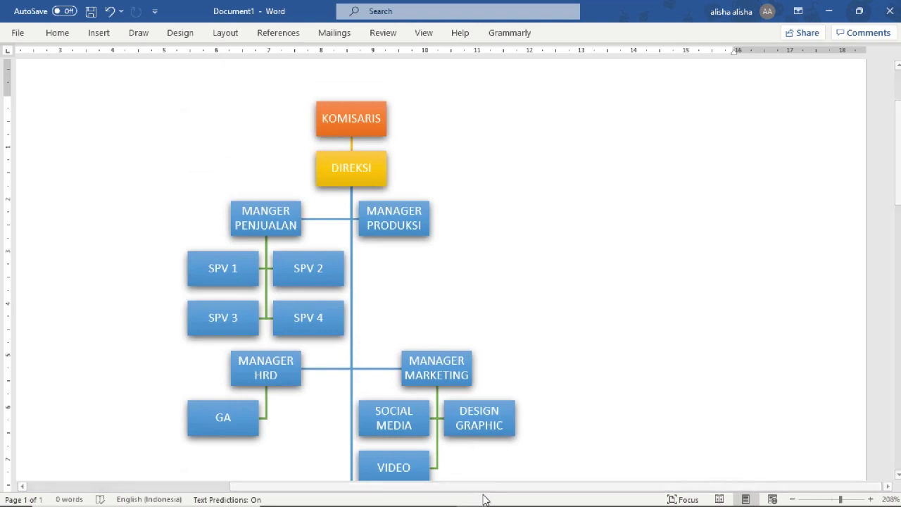
drag(475, 489, 433, 489)
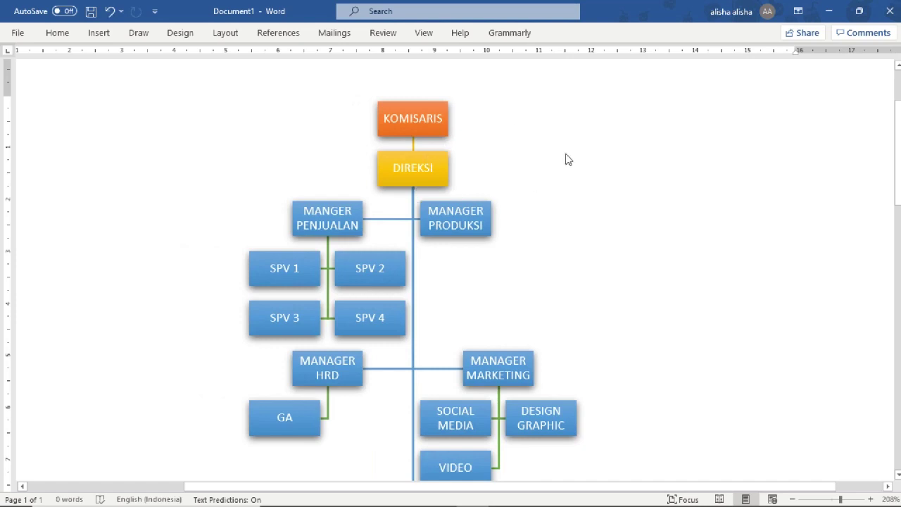
scroll(549, 154, down, 4)
scroll(549, 153, up, 4)
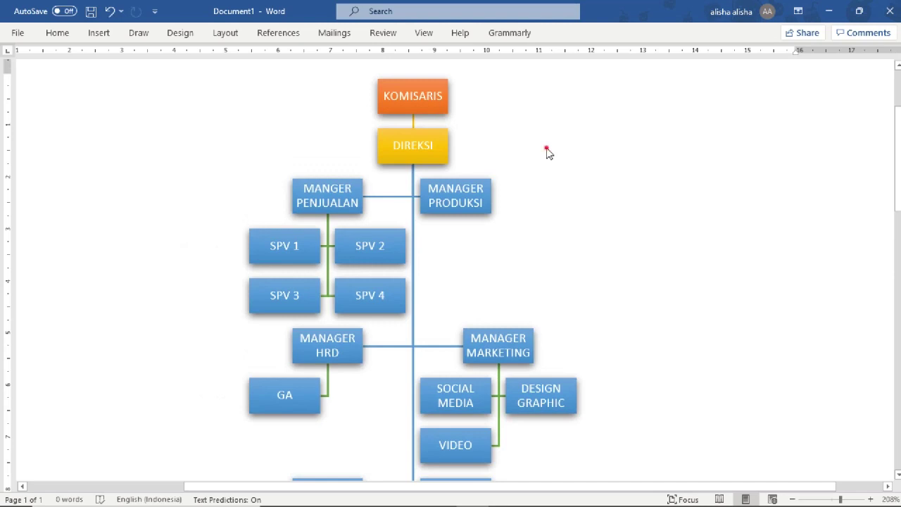
Step: Select and deselect the org chart, then scroll through its KOMISARIS, DIREKSI, manager and staff boxes
click(547, 150)
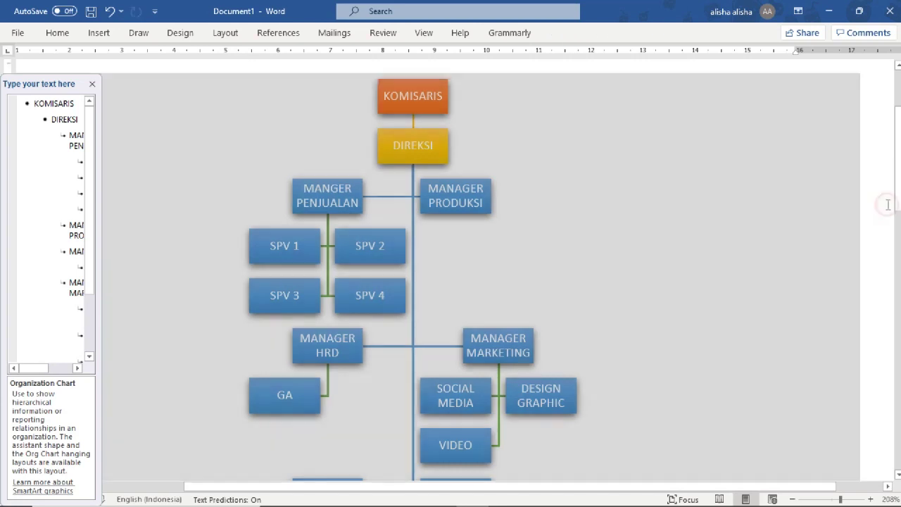
click(887, 204)
scroll(888, 204, down, 2)
scroll(887, 204, up, 5)
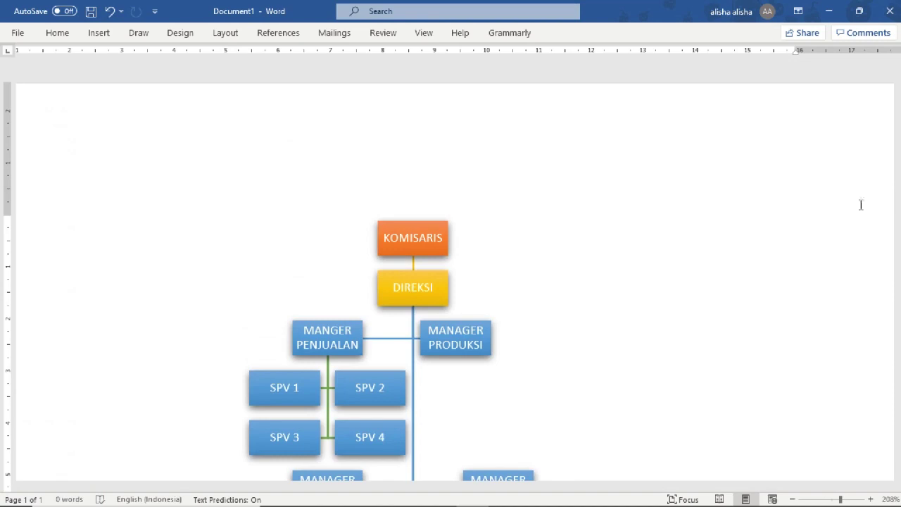
scroll(682, 220, down, 1)
scroll(683, 221, down, 5)
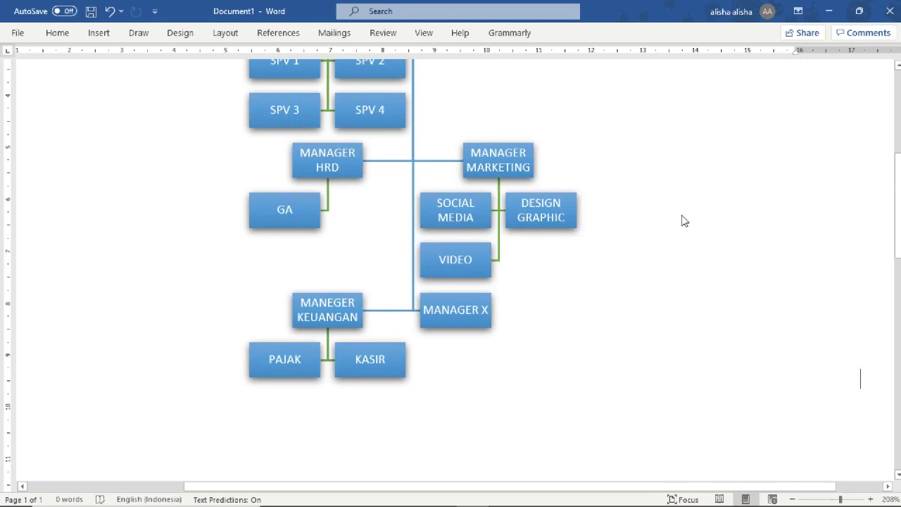
scroll(537, 141, up, 4)
scroll(609, 72, up, 2)
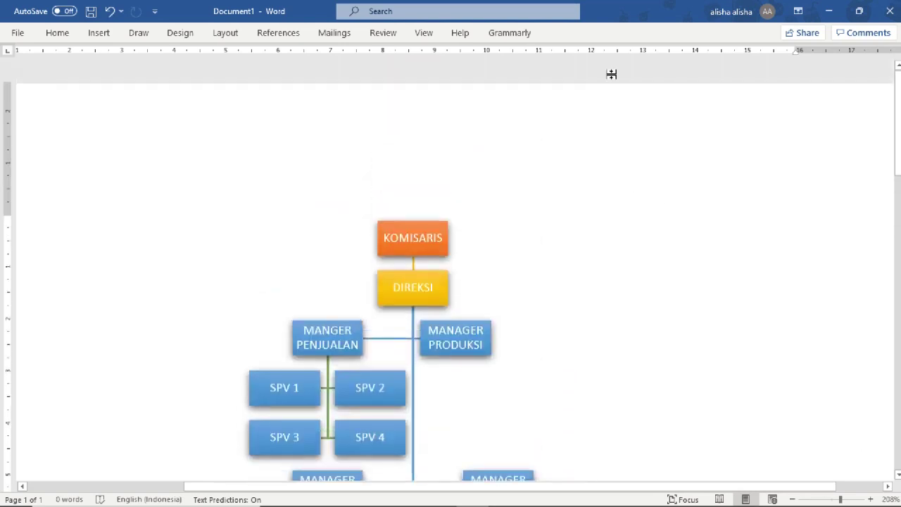